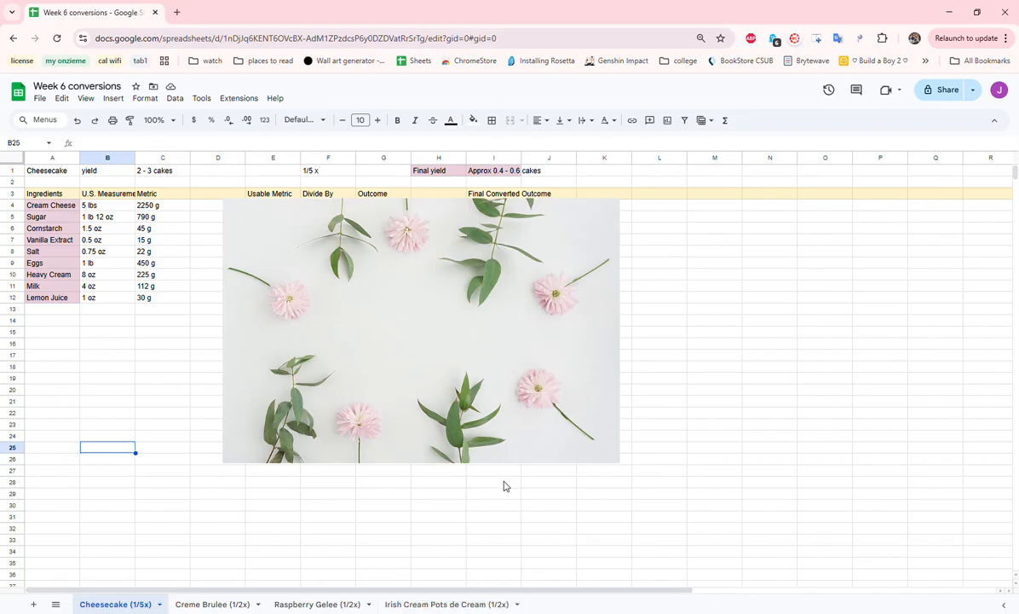
Examine the Cheesecake sheet's recipe name, yield, 1/5 x scale factor and final yield in row 1
click(62, 173)
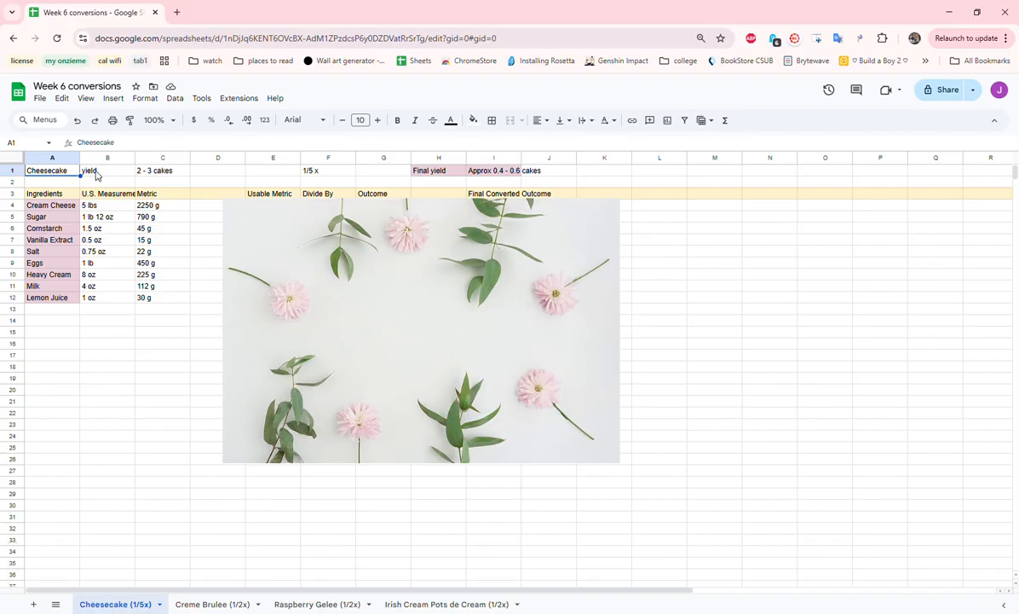
click(100, 172)
click(164, 171)
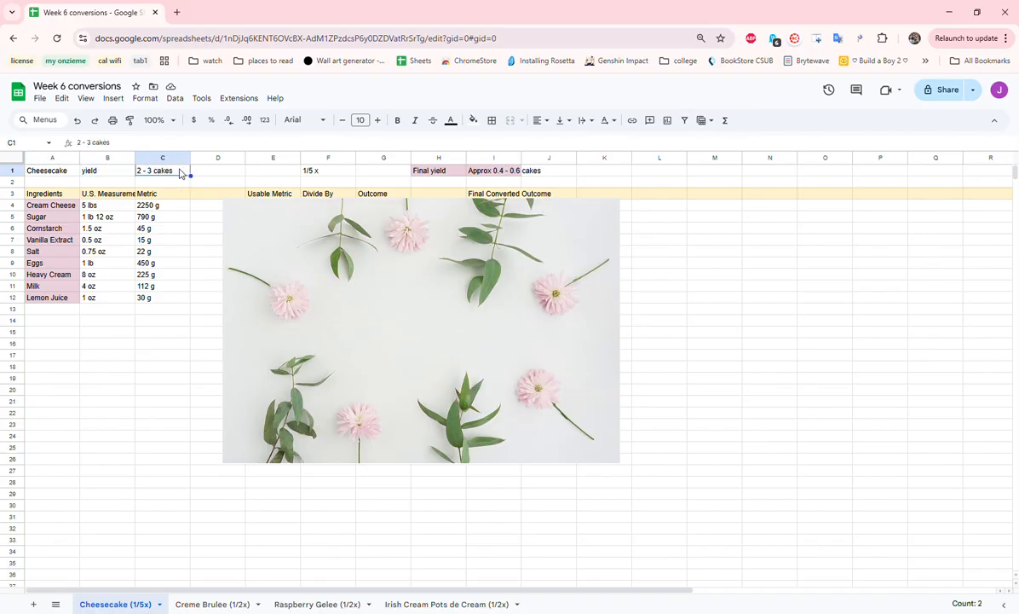
click(344, 172)
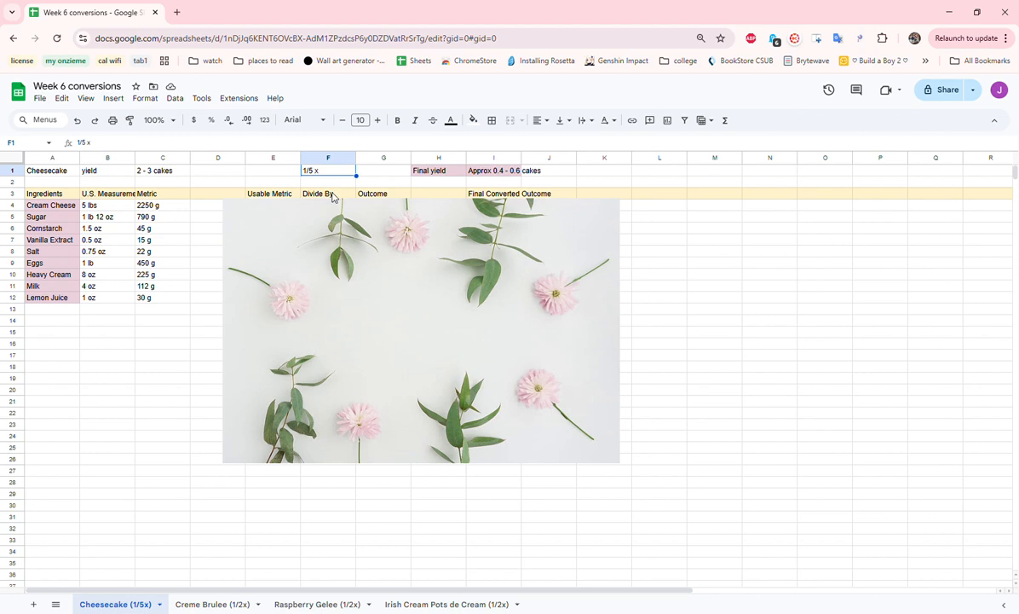
drag(456, 174, 492, 173)
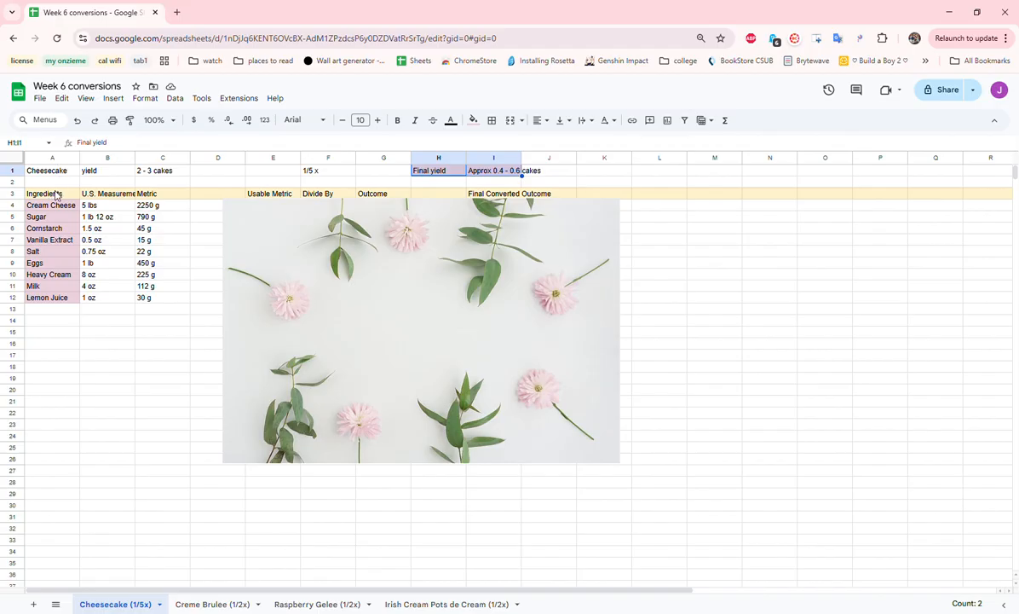
Fit column B's width to its U.S. Measurements header and review the ingredient amounts in rows 4 to 12
double_click(136, 158)
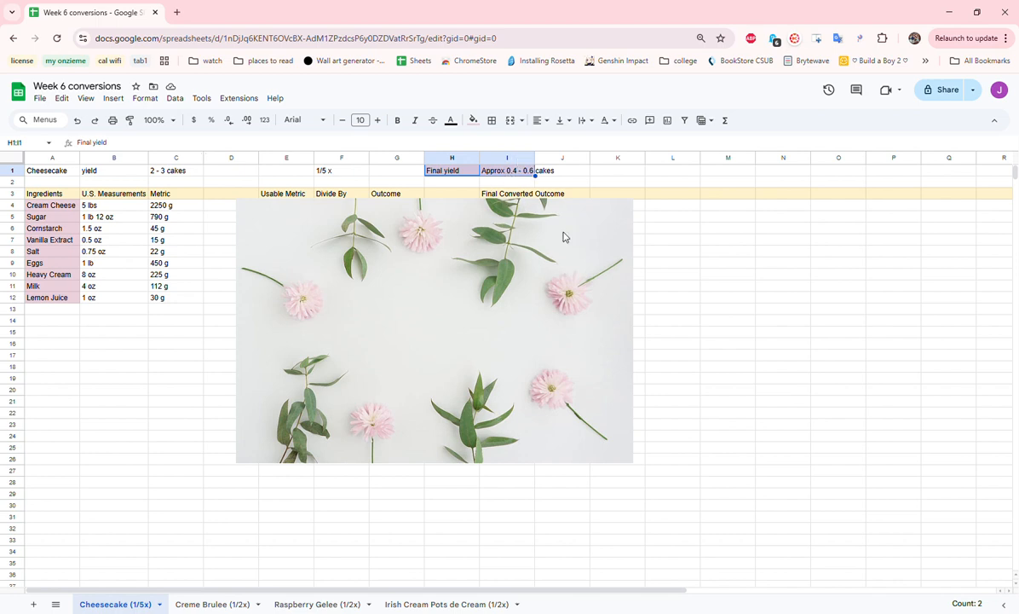
click(45, 203)
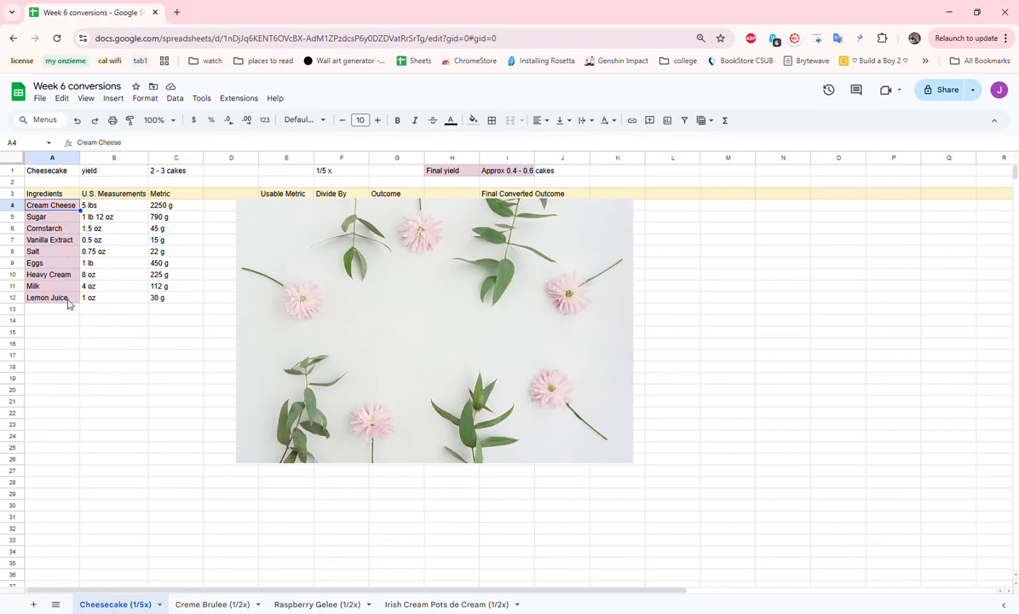
drag(122, 210, 114, 309)
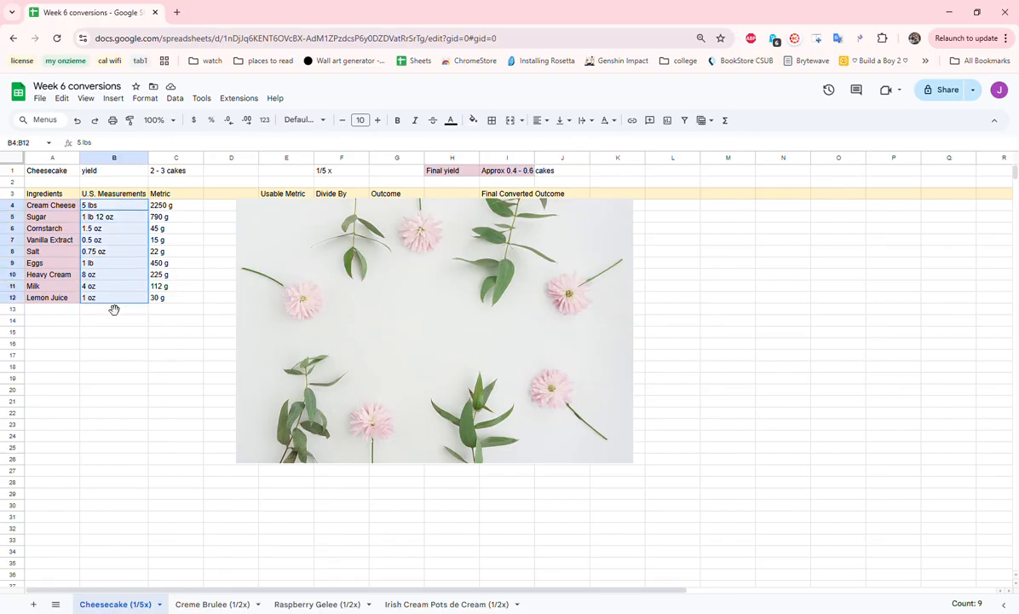
shift+click(165, 301)
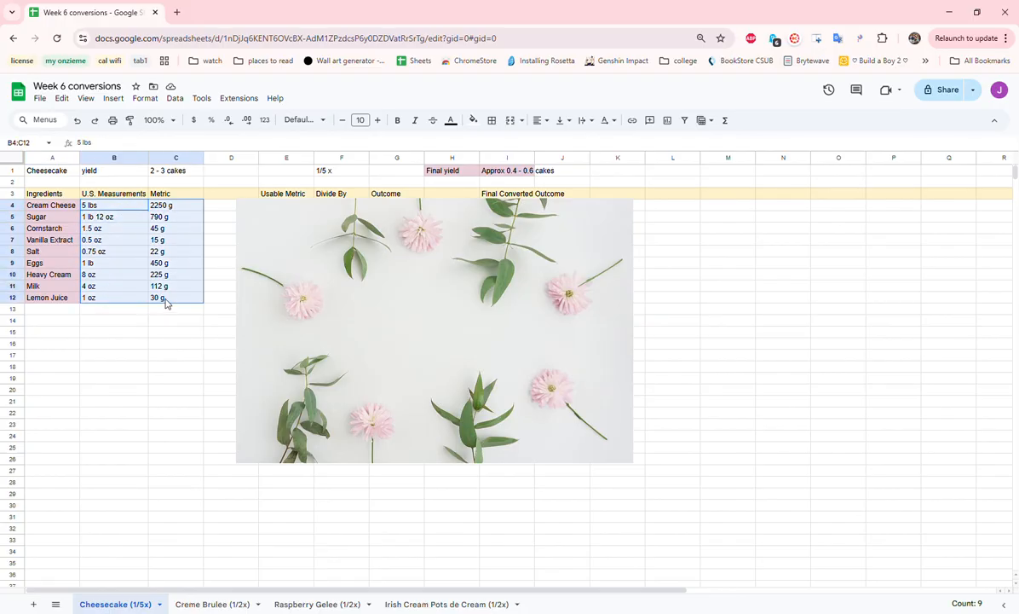
click(223, 263)
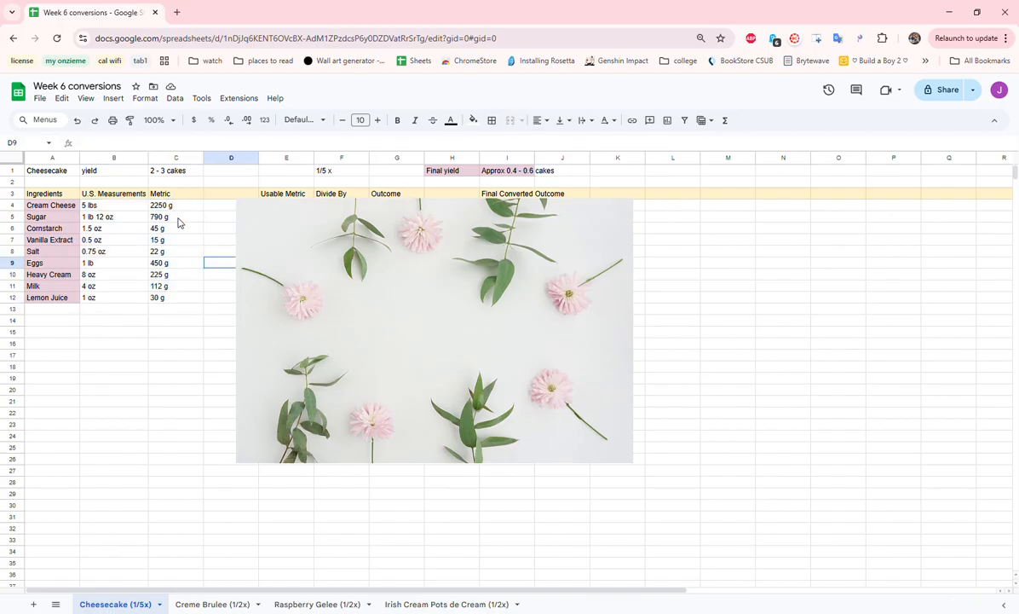
Shift the floral image column by column to uncover the Usable Metric, Divide By and Outcome values
click(290, 281)
drag(287, 300, 371, 308)
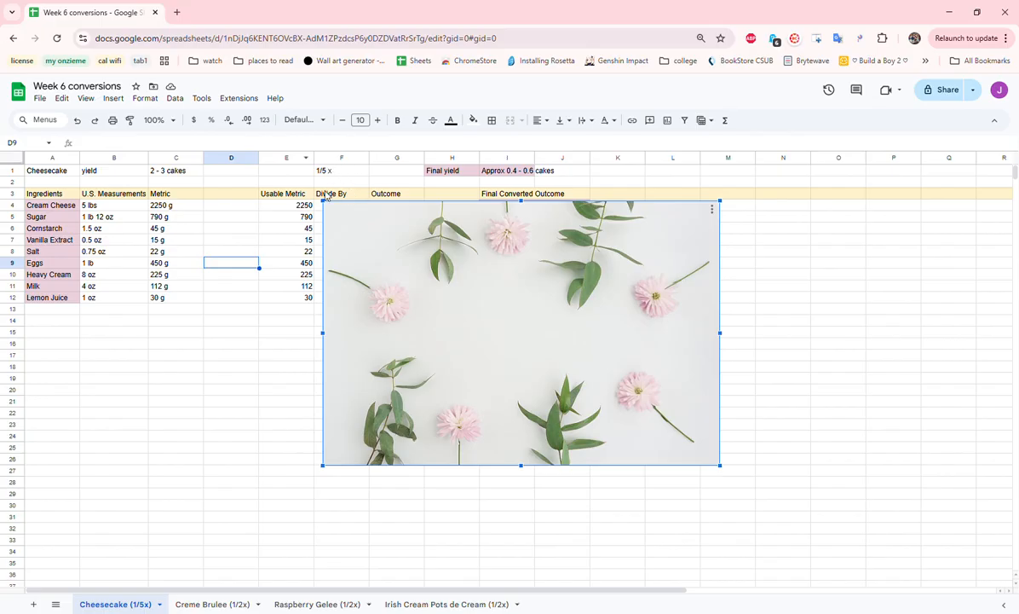
drag(369, 241, 451, 246)
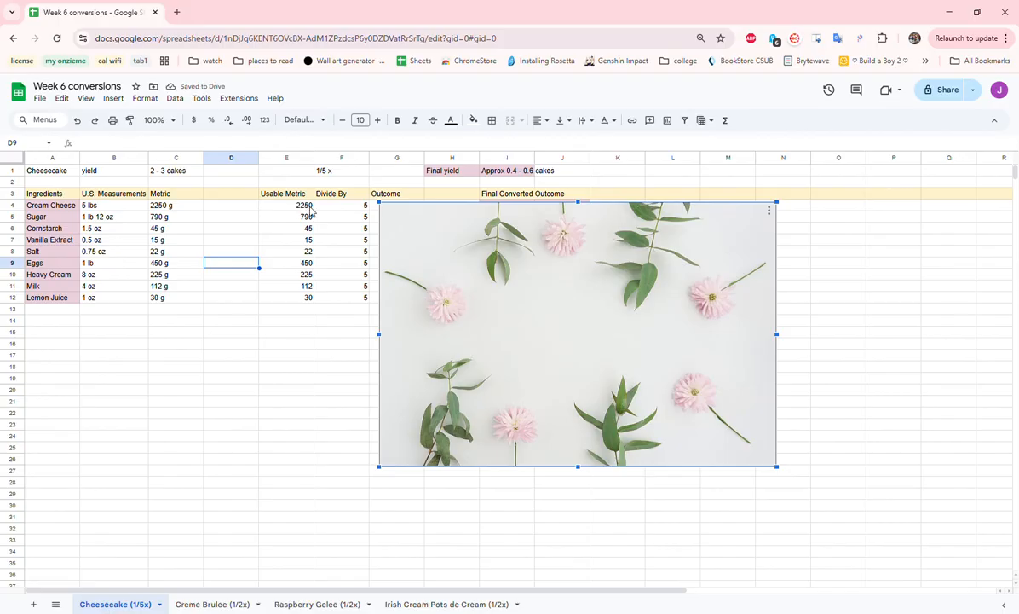
drag(419, 272, 470, 269)
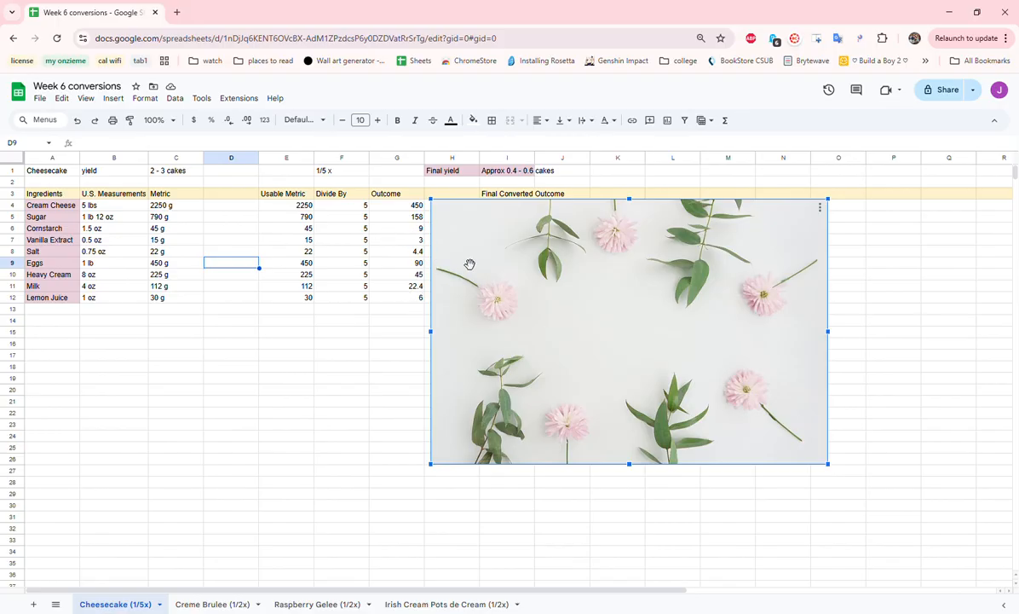
drag(449, 275, 539, 293)
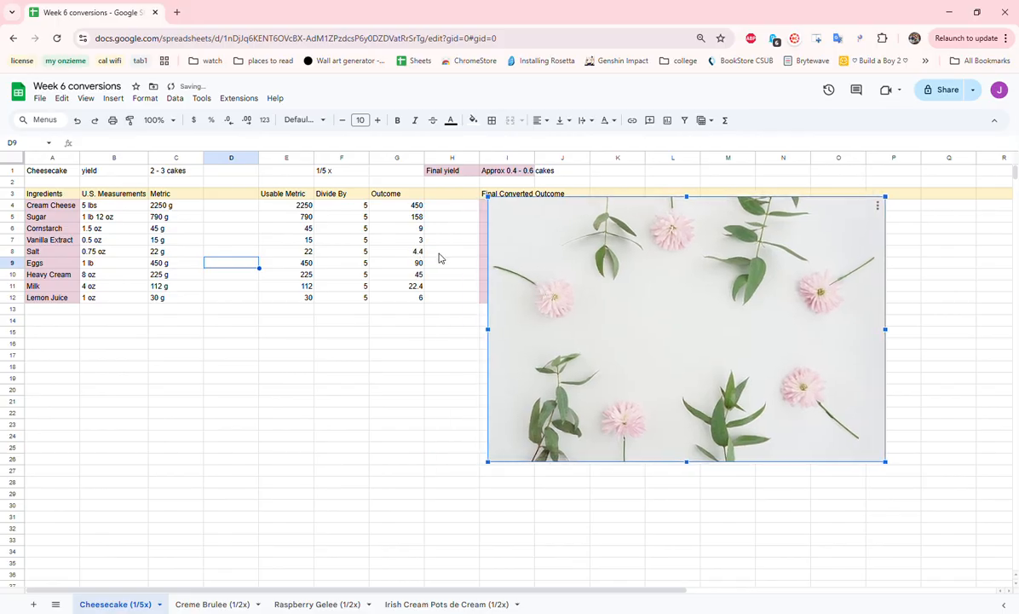
Enter the rounded outcomes in column H: 4 for salt in H8 and 22 for milk in H11
click(465, 254)
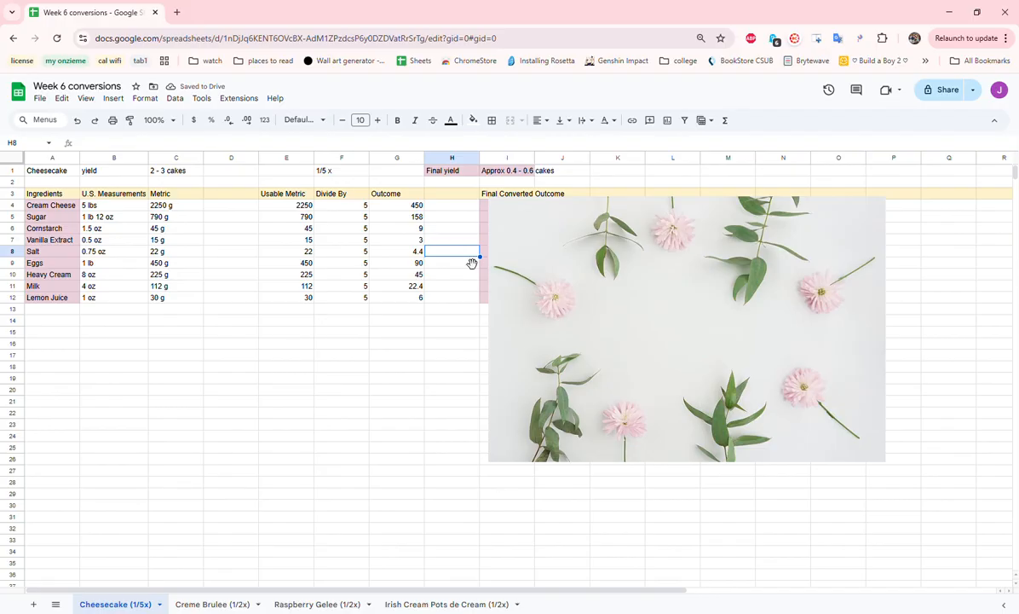
click(415, 256)
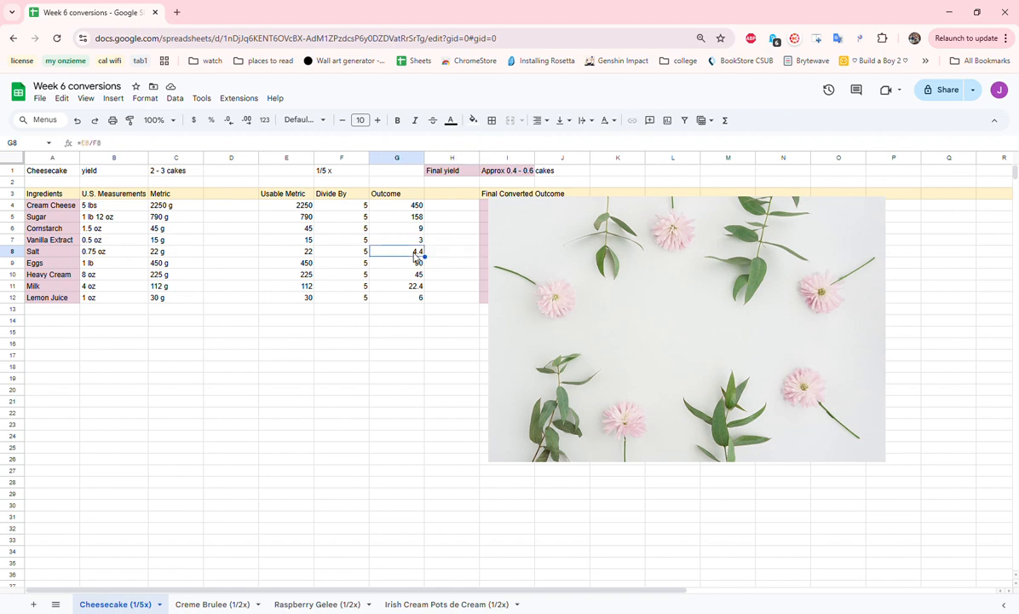
click(433, 256)
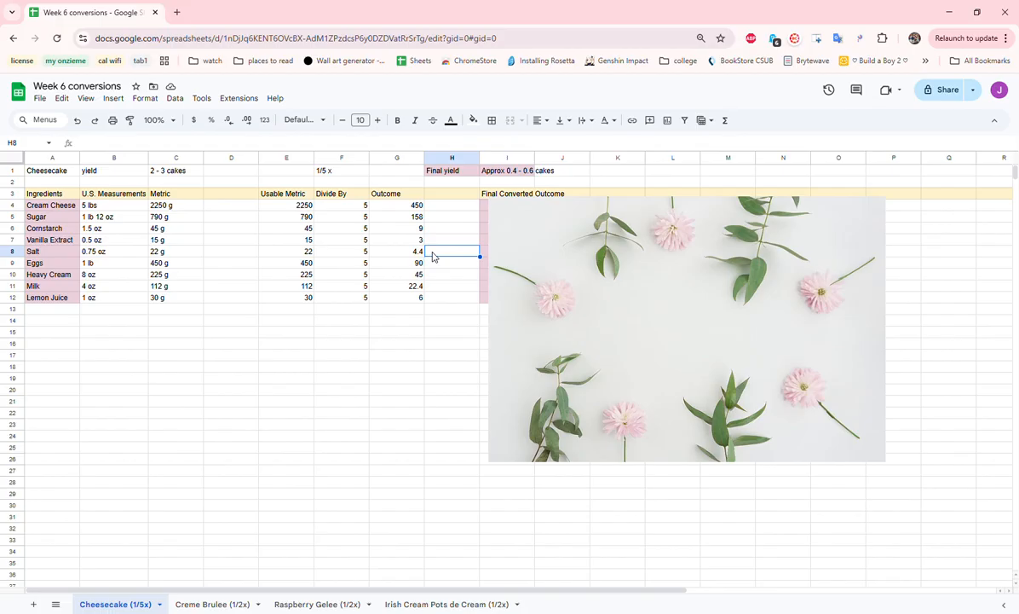
text(4)
click(455, 286)
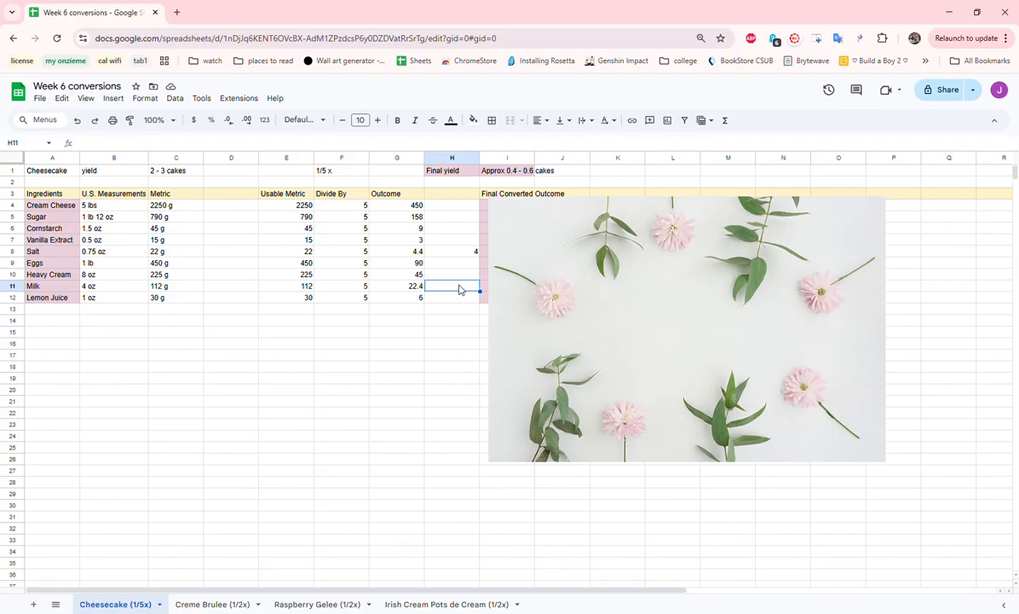
text(22)
click(443, 342)
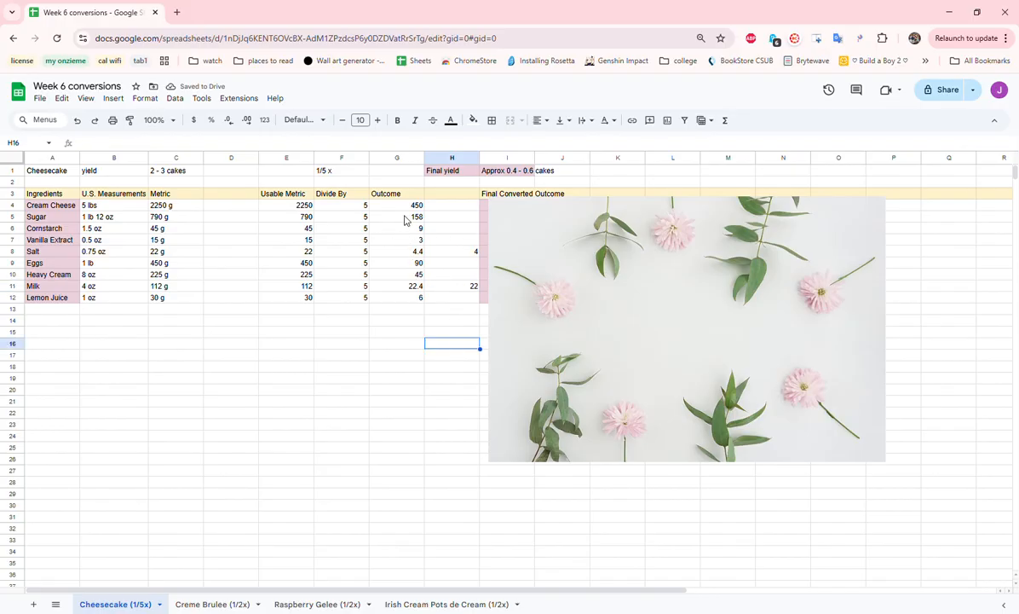
Review the outcomes in G4:G12, and move the floral image off the Final Converted Outcome columns
click(407, 208)
drag(407, 208, 421, 298)
click(431, 325)
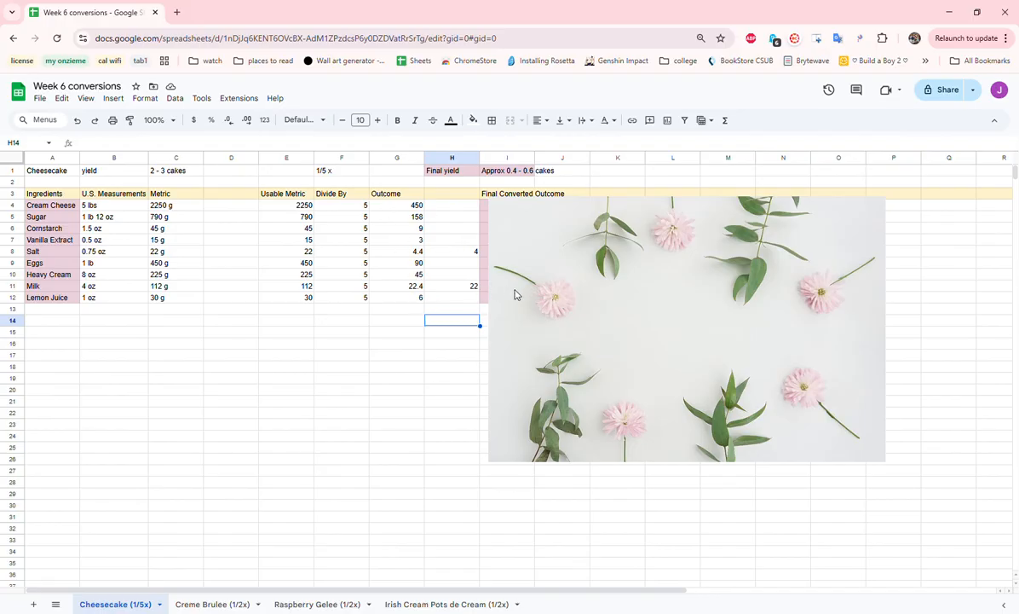
click(528, 324)
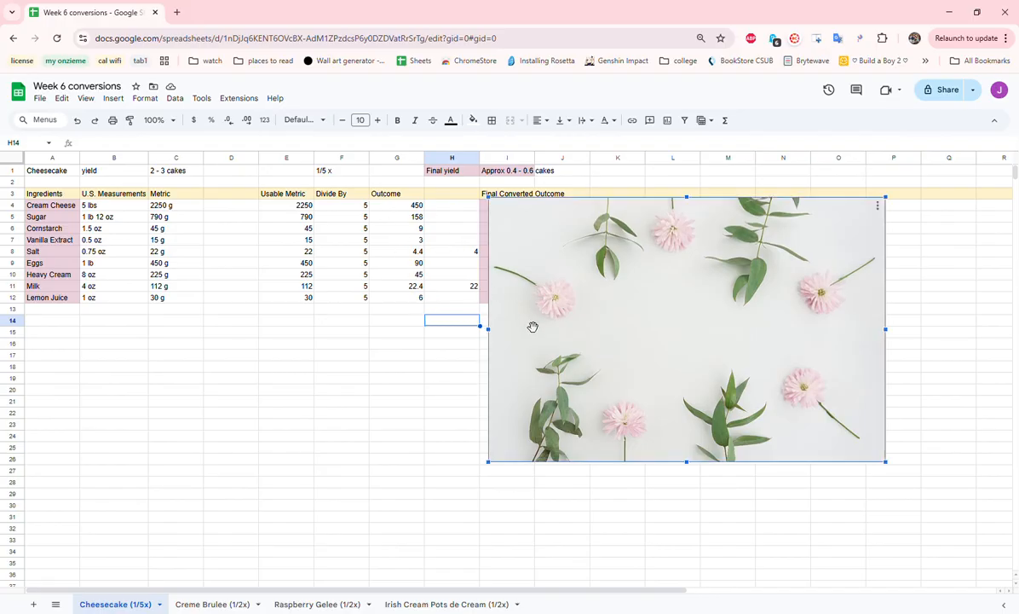
drag(533, 327, 628, 327)
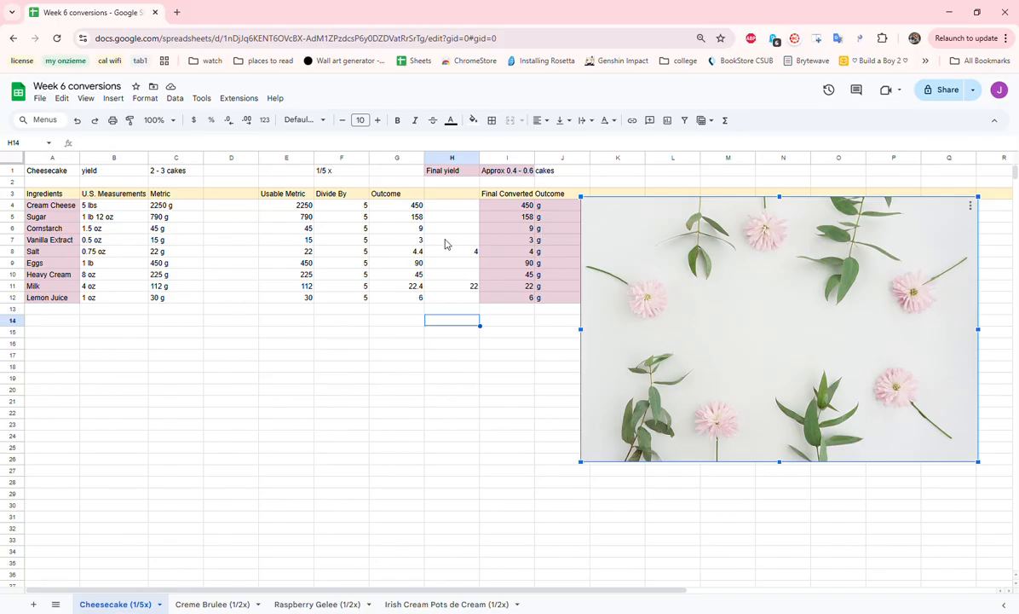
Compare the salt and milk outcomes in column G with their rounded final amounts
drag(399, 251, 430, 257)
drag(482, 253, 572, 252)
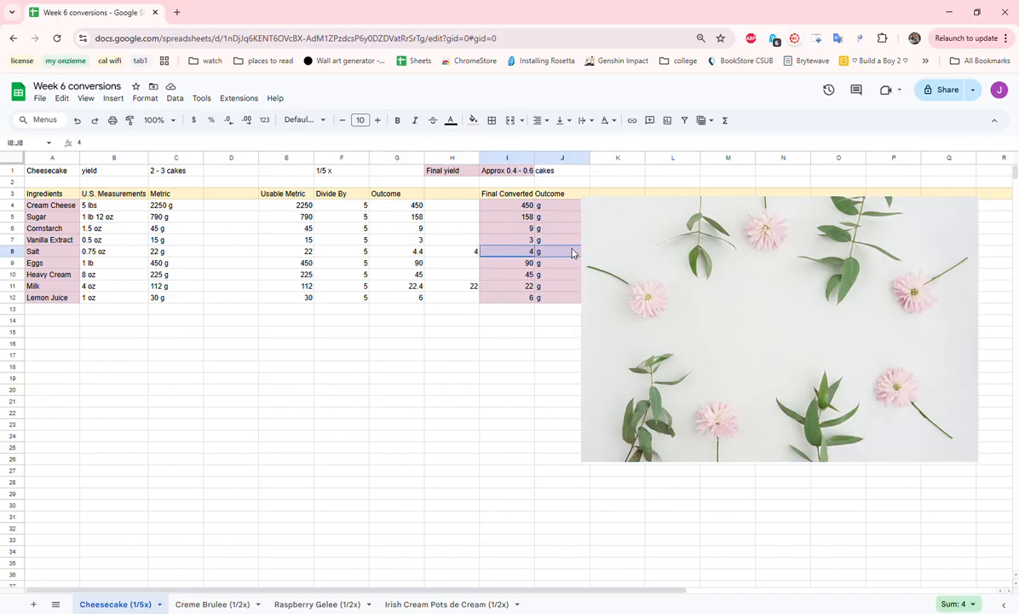
click(419, 290)
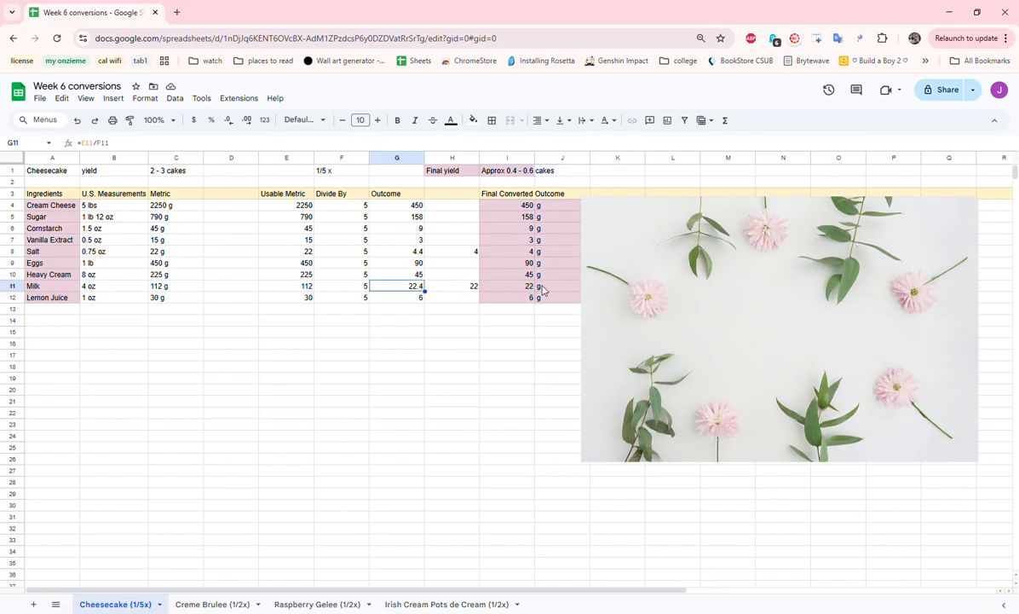
Copy the ingredient names in A4:A12 to a new list starting at A16
drag(59, 209, 80, 299)
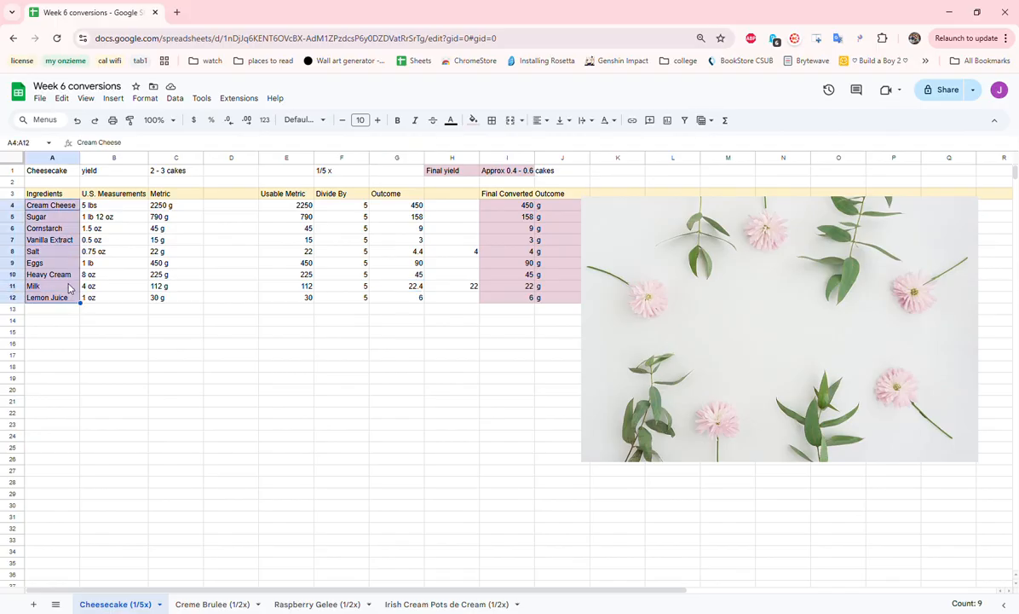
key(ctrl+c)
click(63, 343)
key(ctrl+v)
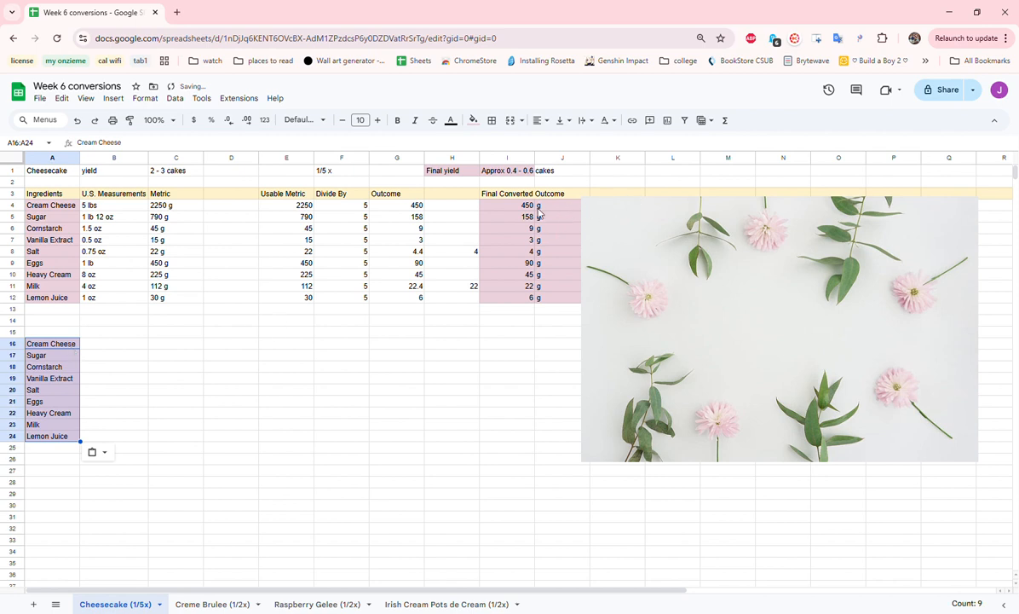
Copy the final converted amounts and gram units in I4:J12 beside the new ingredient list, starting at B16
drag(524, 207, 549, 298)
key(ctrl+c)
click(104, 346)
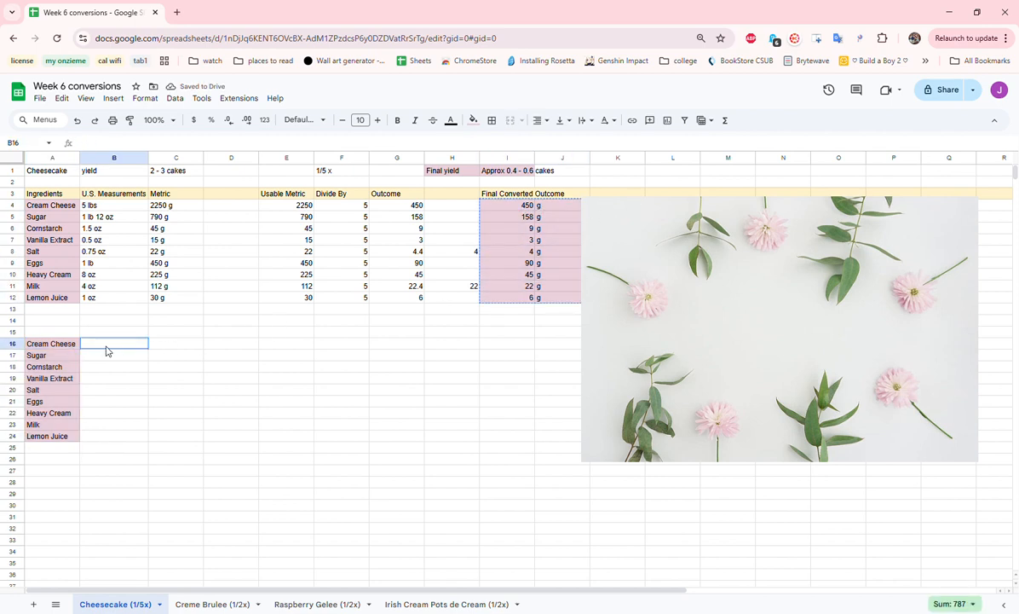
key(ctrl+v)
click(394, 425)
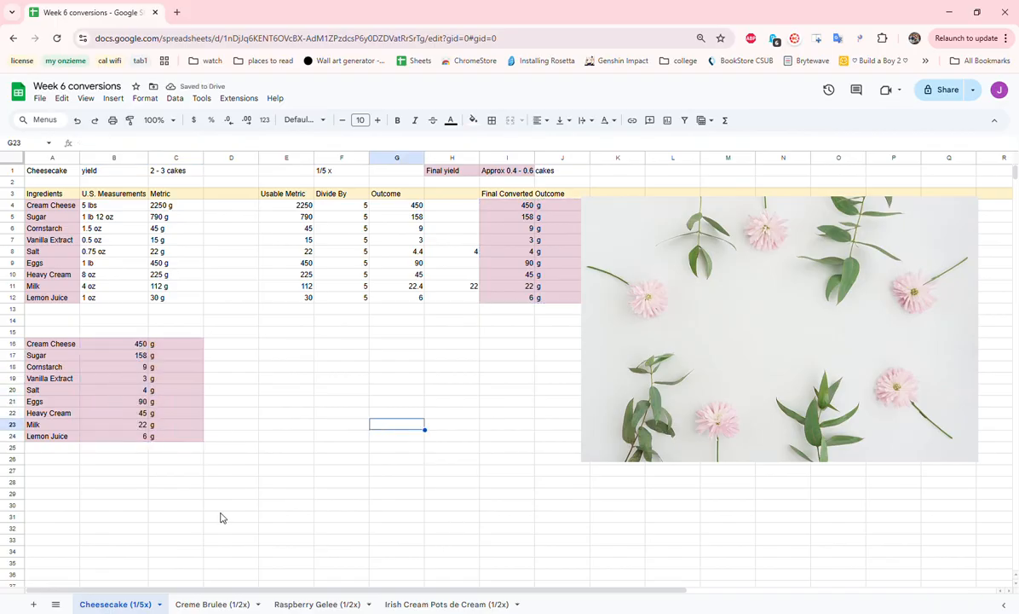
Switch to the Creme Brulee (1/2x) sheet, checking back on the Cheesecake (1/5x) sheet first
click(230, 605)
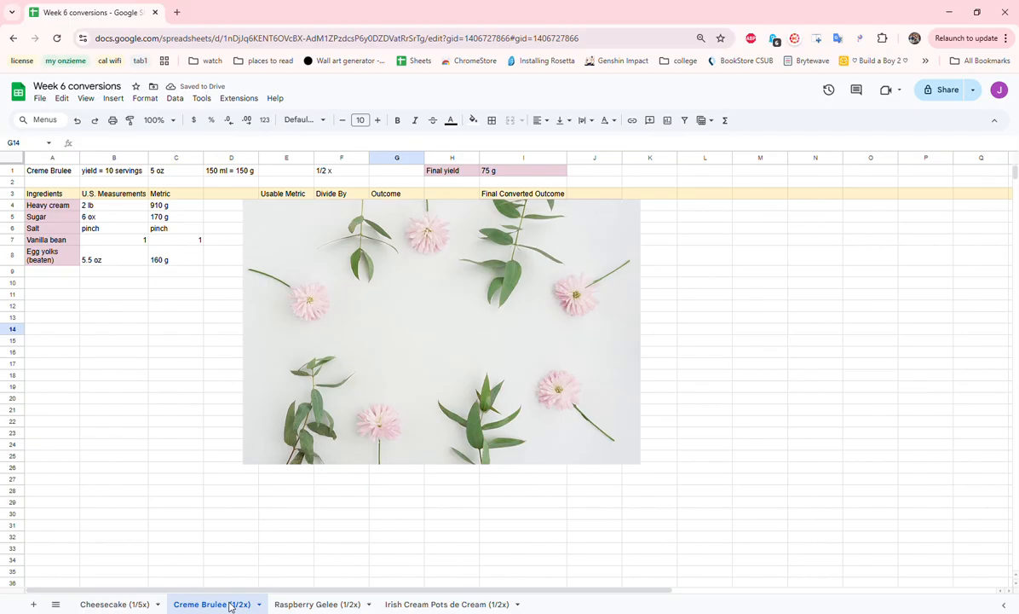
click(124, 604)
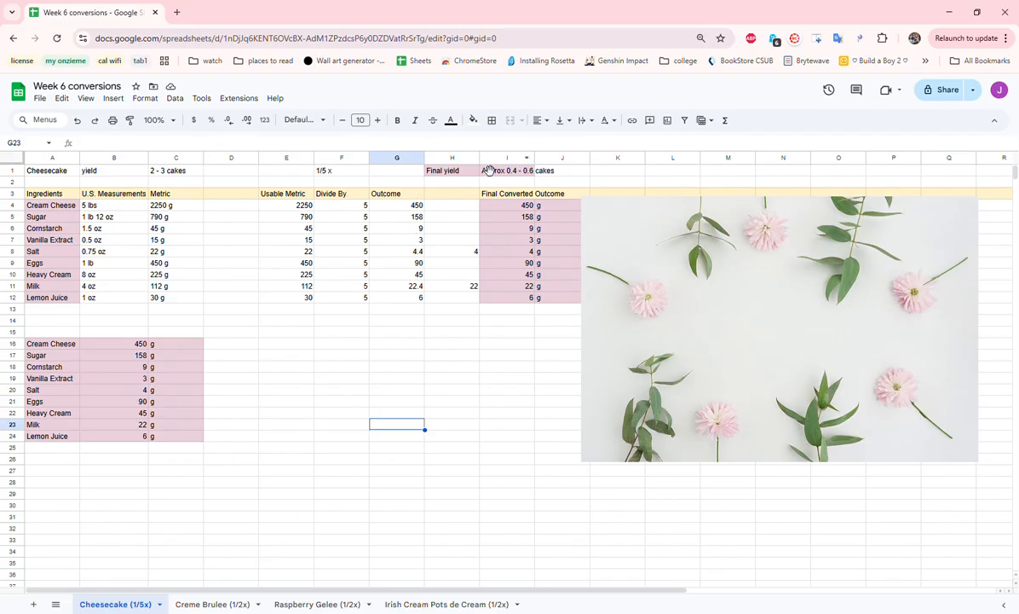
click(208, 605)
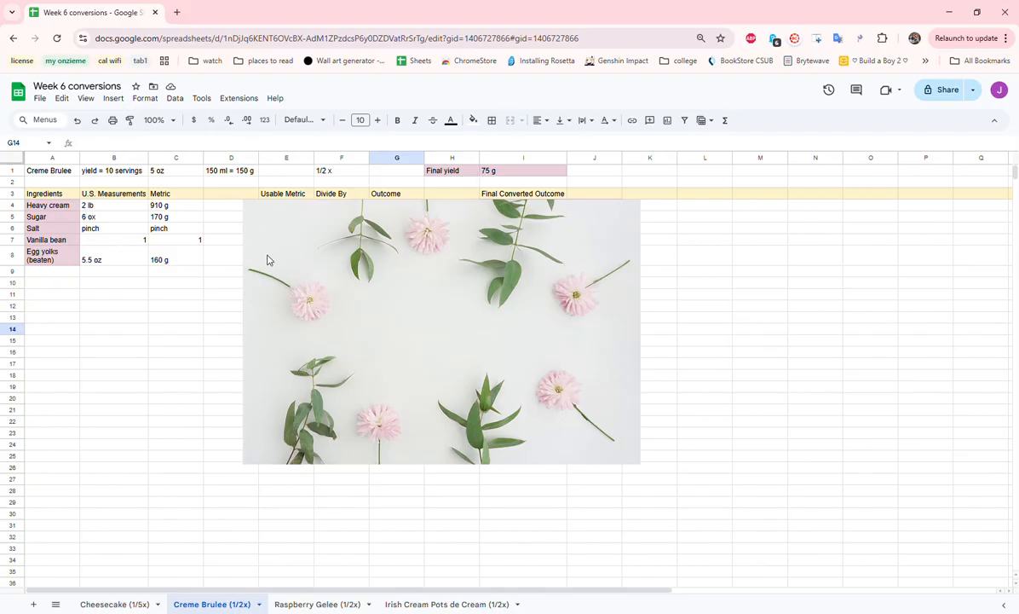
Review the creme brulee ingredients and correct the sugar's U.S. measurement in B5 to 6 oz
drag(35, 206, 40, 254)
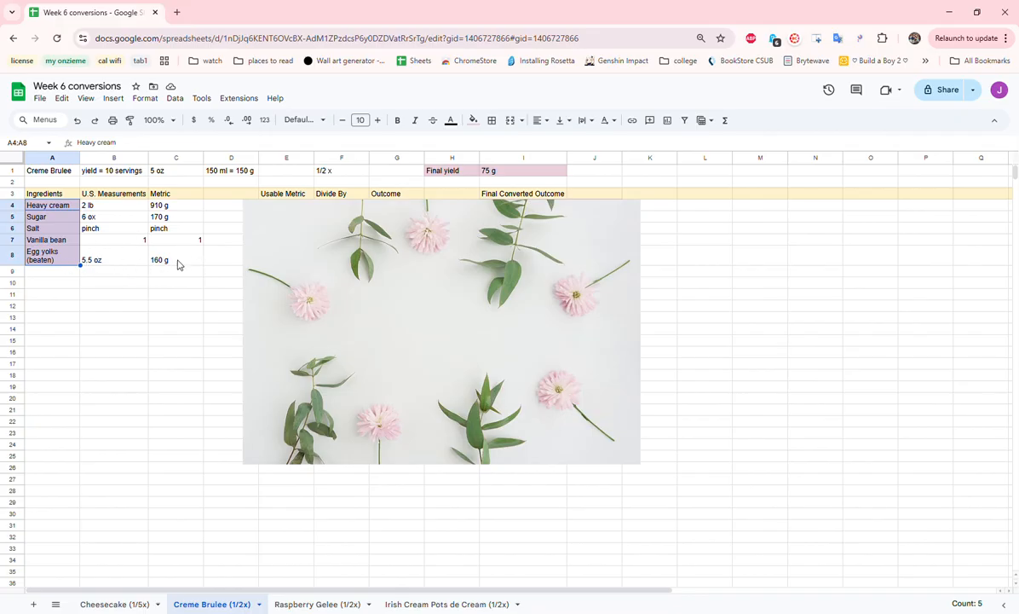
drag(126, 206, 166, 245)
double_click(136, 224)
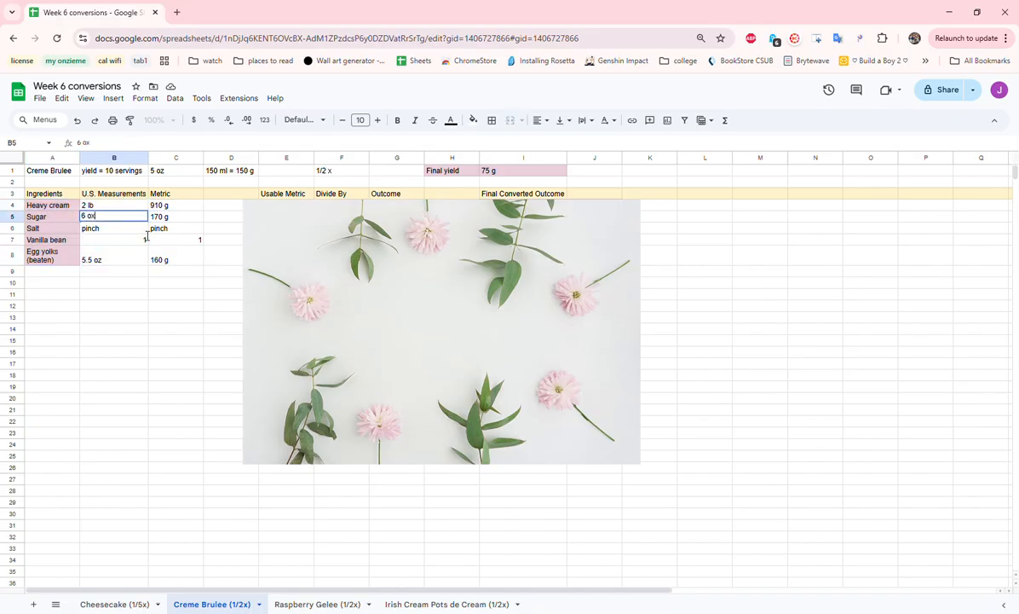
click(440, 284)
click(153, 309)
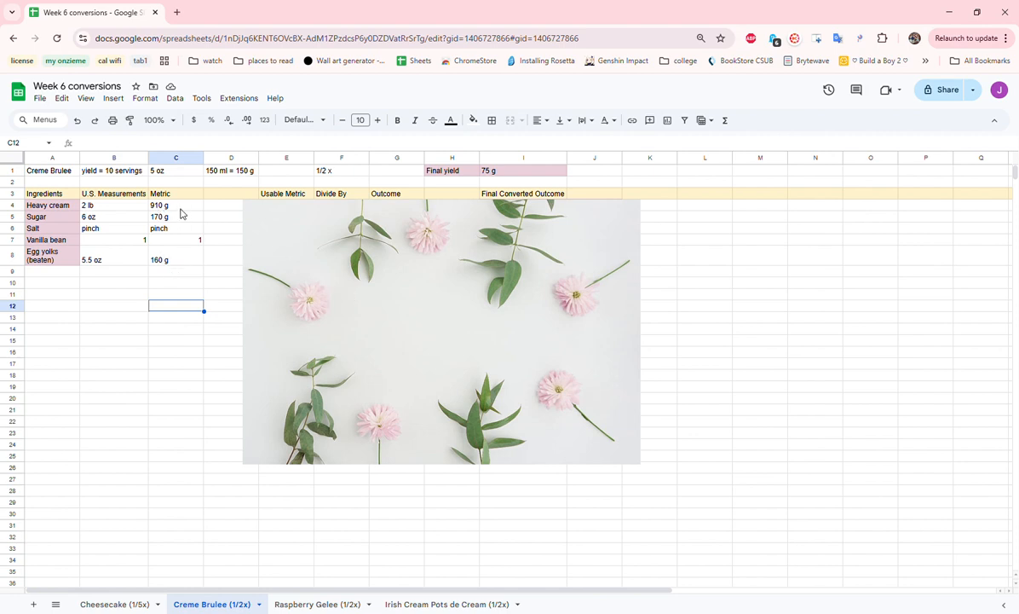
Shift the floral image on the Creme Brulee sheet to uncover the Usable Metric and Divide By values
drag(300, 282, 397, 288)
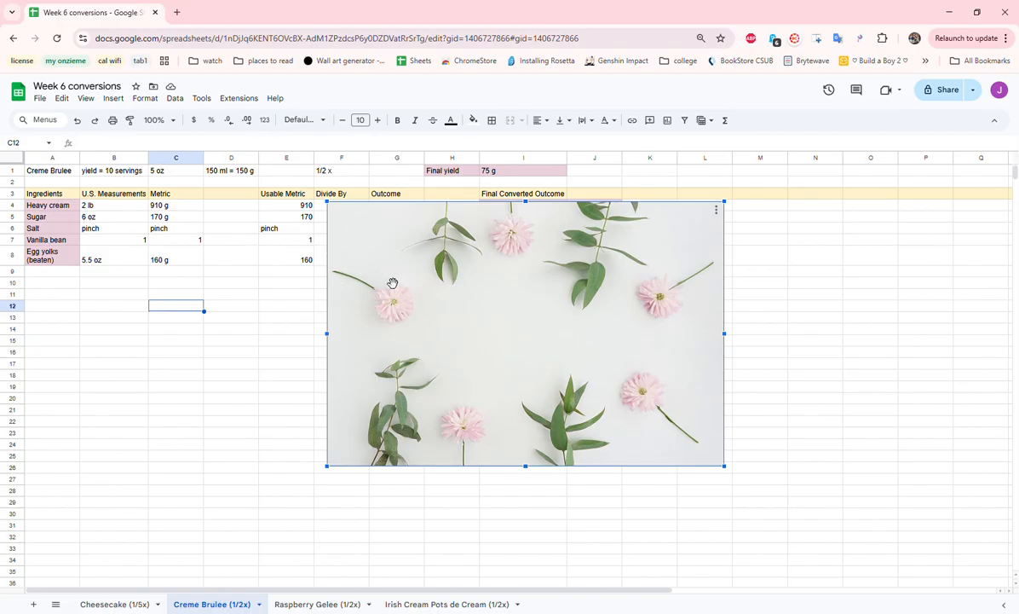
drag(393, 283, 478, 289)
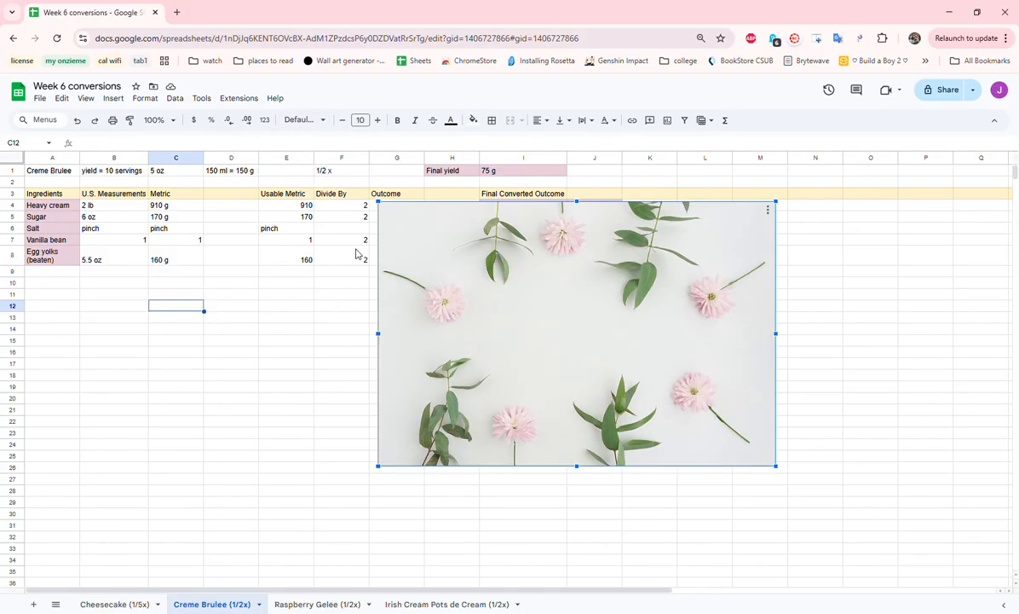
Shift the floral image clear of the Outcome column and column H, checking the vanilla bean's division formula in G7
drag(468, 349, 529, 346)
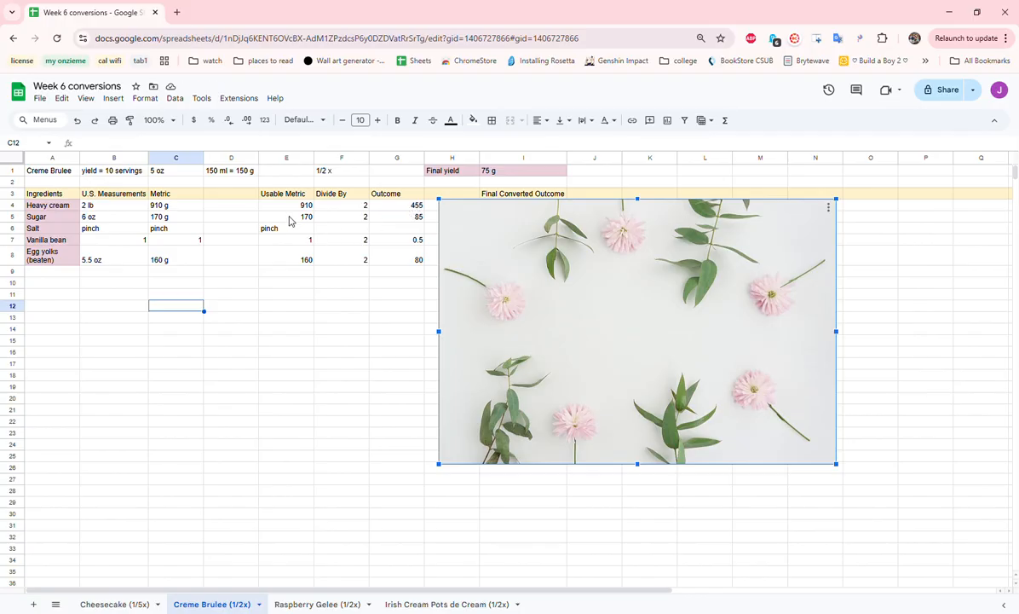
click(412, 243)
click(510, 325)
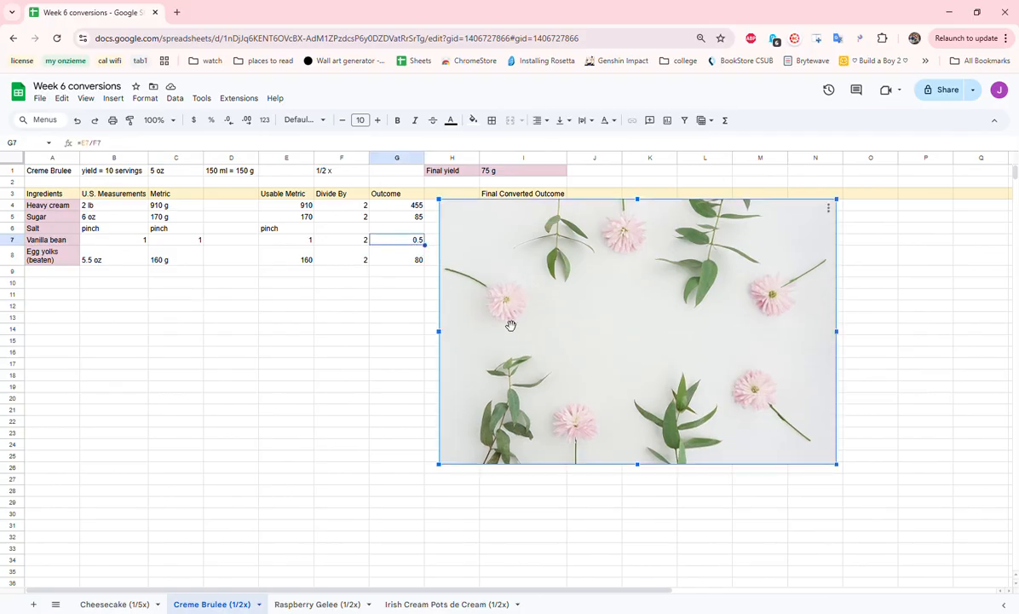
drag(505, 334, 553, 339)
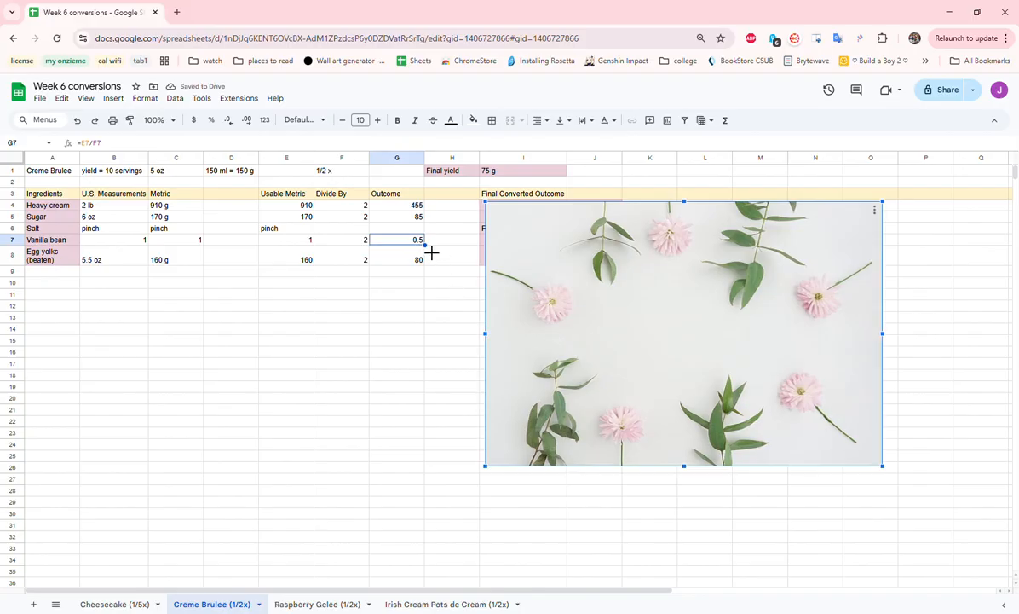
Enter 1 as the vanilla bean's rounded amount in H7 and shift the image to uncover the Final Converted Outcome values
click(466, 242)
text(1)
click(446, 331)
click(643, 314)
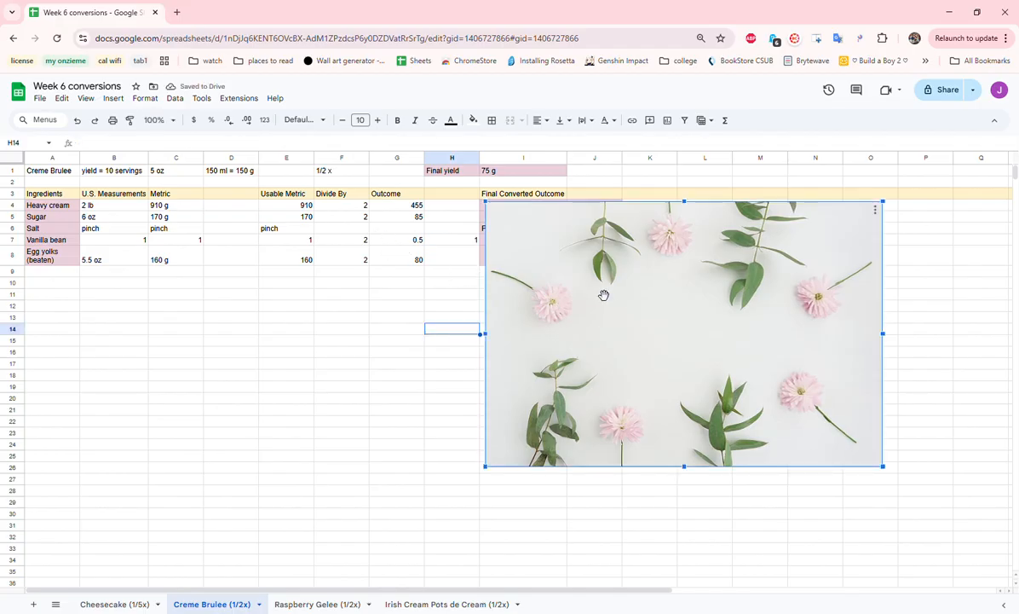
drag(560, 345, 681, 348)
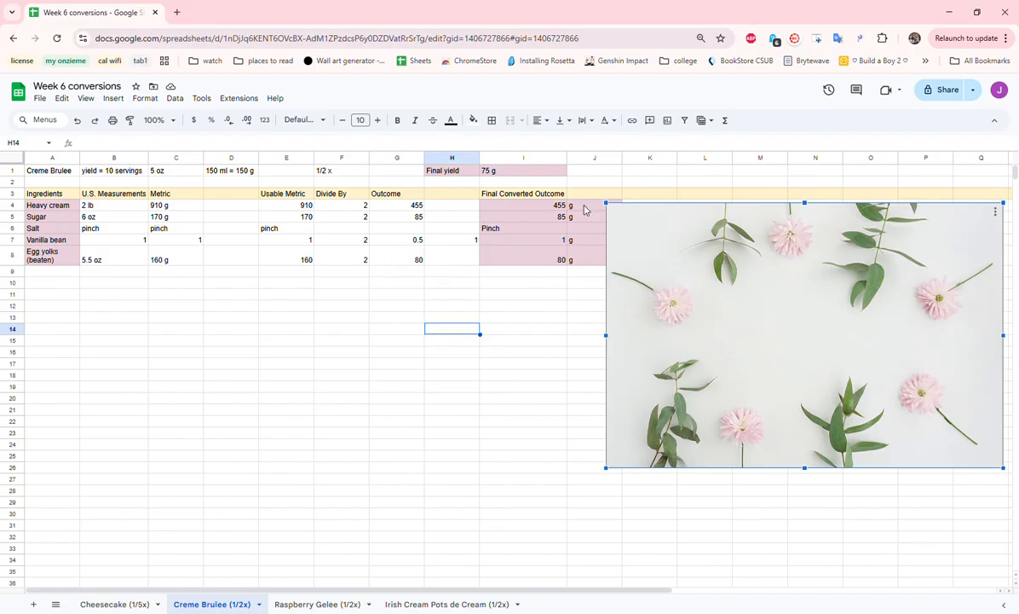
Copy the final converted amounts and gram units in I4:J8 to a new block starting at B11
drag(526, 204, 578, 260)
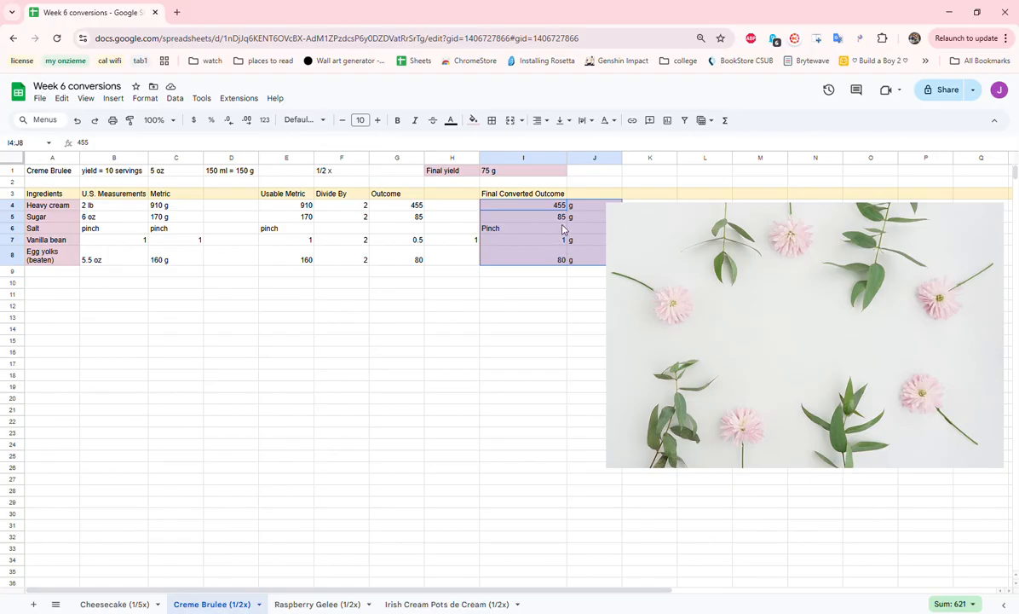
key(ctrl+c)
click(85, 292)
Copy the ingredient names in A4:A8 beside the pasted amounts, starting at A11, and select the finished list A11:C15
drag(46, 205, 53, 258)
key(ctrl+c)
click(53, 283)
click(52, 298)
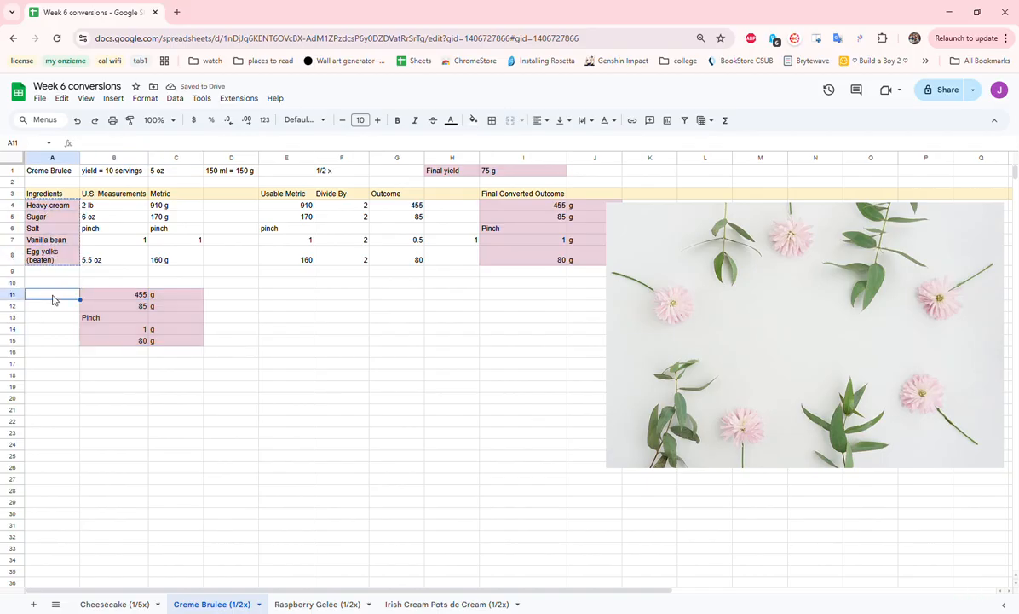
key(ctrl+v)
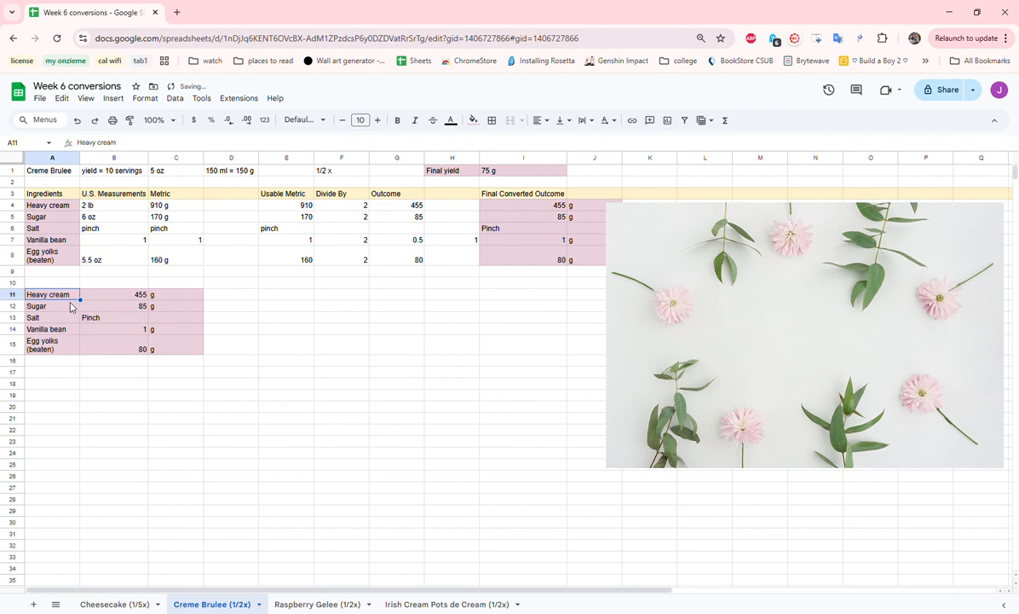
drag(68, 297, 162, 345)
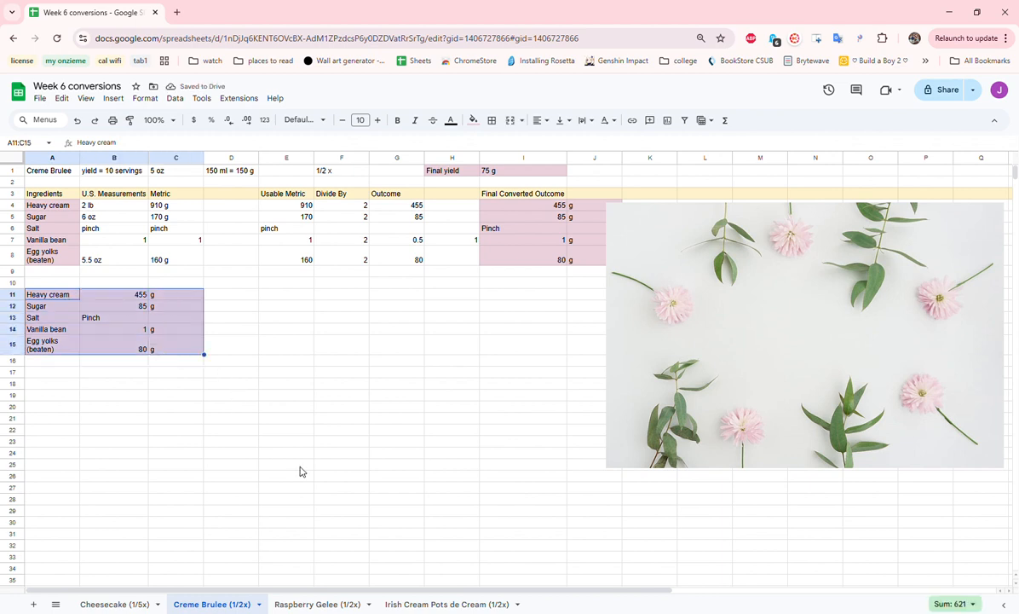
Switch to the Raspberry Gelee (1/2x) sheet and review its ingredients with their U.S. and metric measurements
click(317, 604)
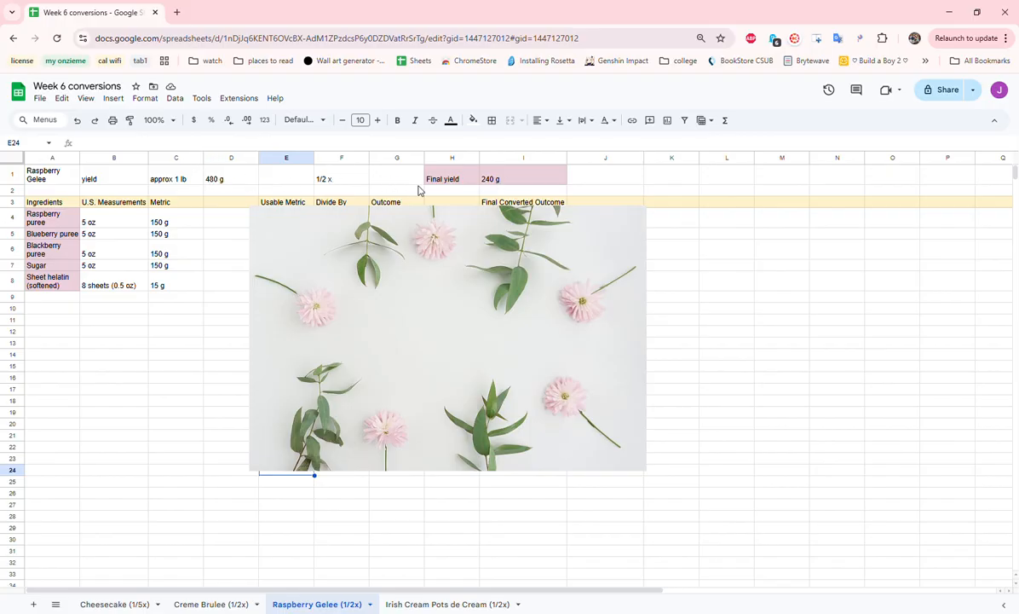
drag(64, 223, 58, 284)
drag(95, 225, 177, 290)
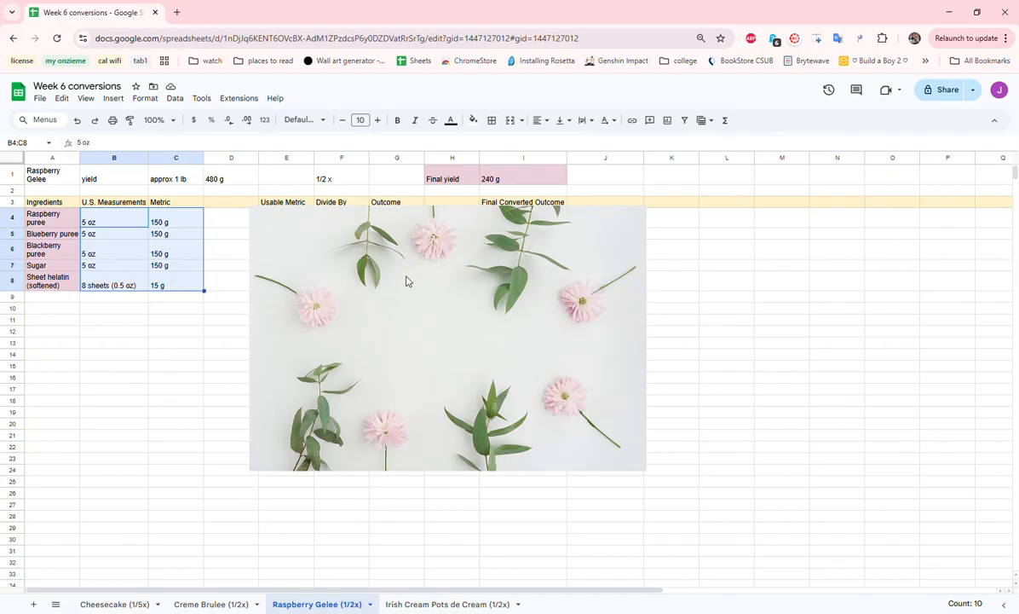
Shift the floral image on the Raspberry Gelee sheet to uncover the Usable Metric, Divide By and Outcome columns, reviewing the metric amounts
click(306, 326)
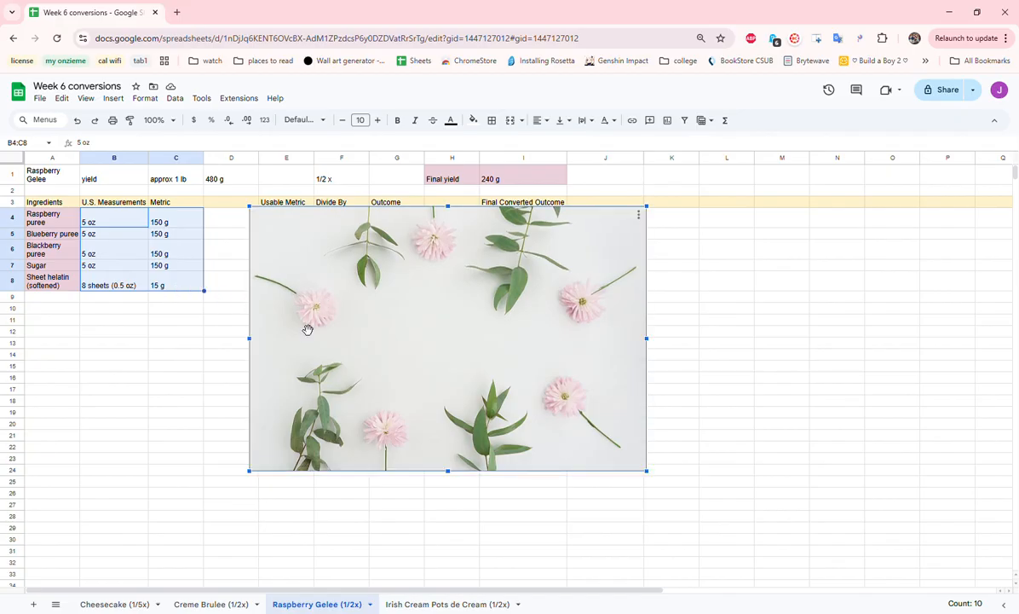
drag(307, 332, 380, 339)
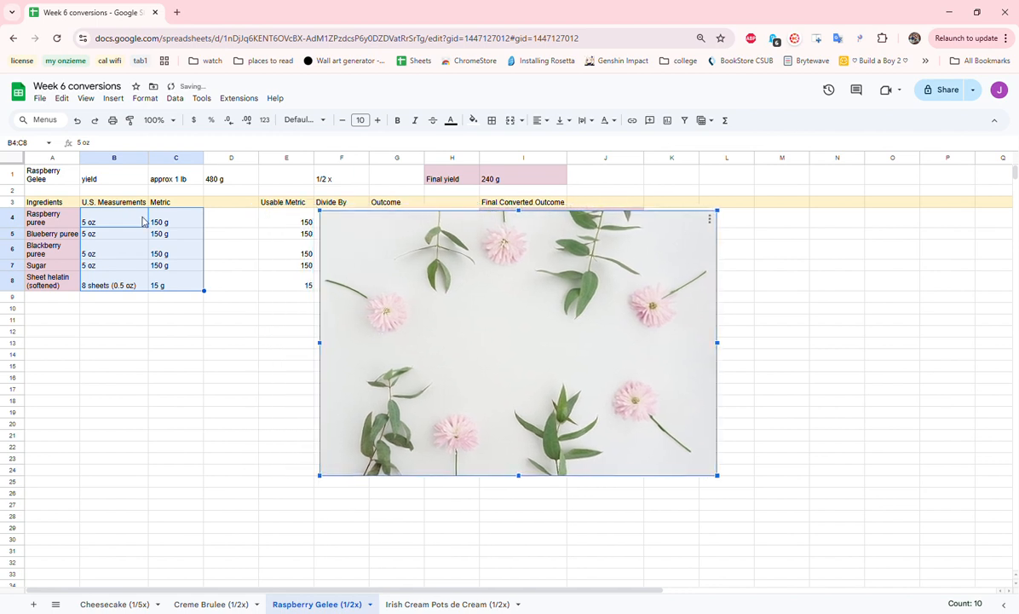
click(180, 252)
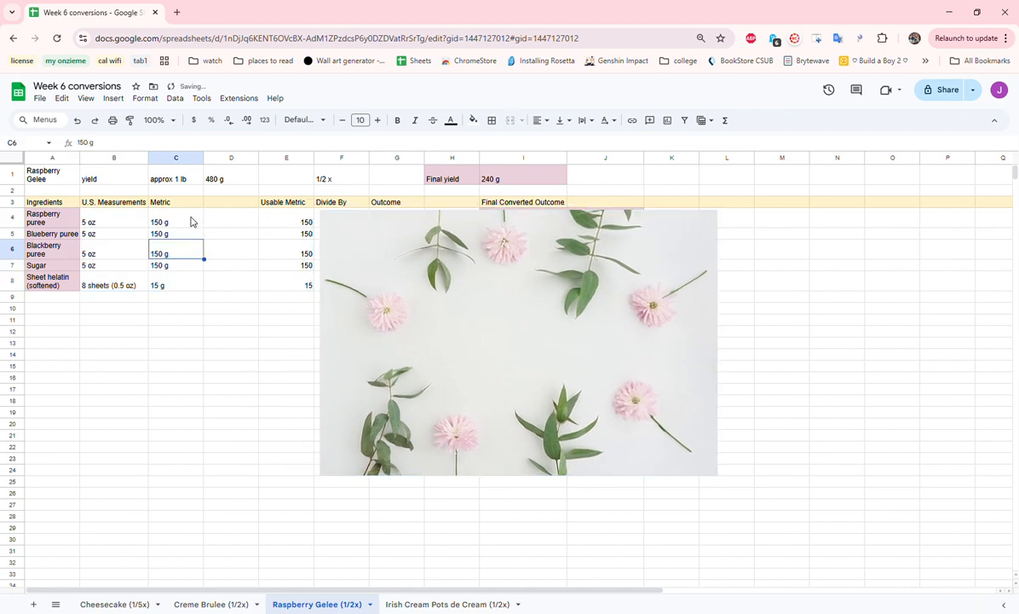
drag(190, 232, 189, 280)
click(236, 266)
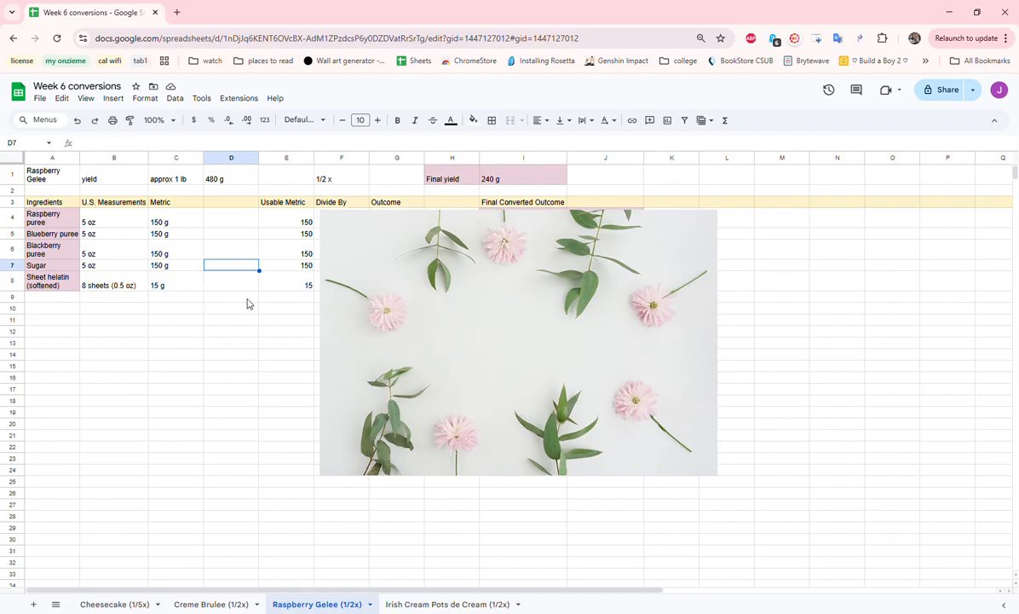
click(372, 296)
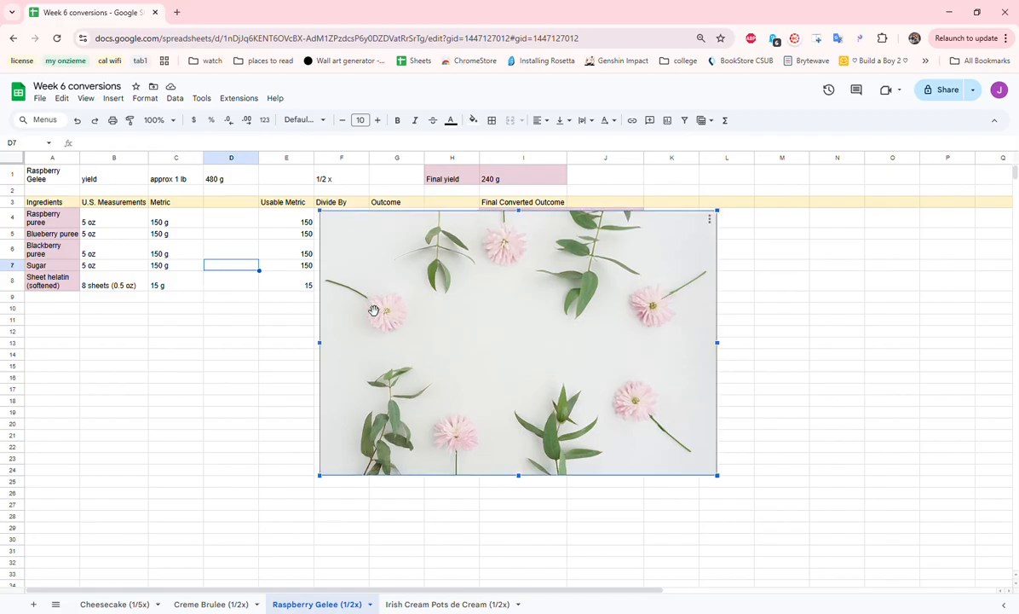
drag(374, 310, 487, 317)
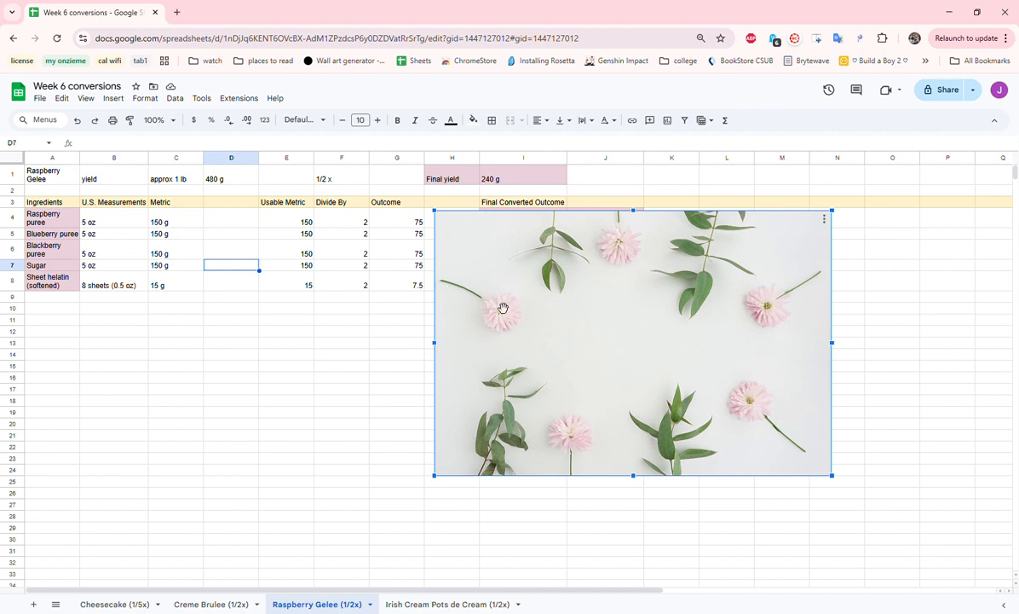
Move the image clear of column H and enter 8 as the sheet gelatin's rounded amount in H8
drag(502, 308, 538, 312)
click(452, 284)
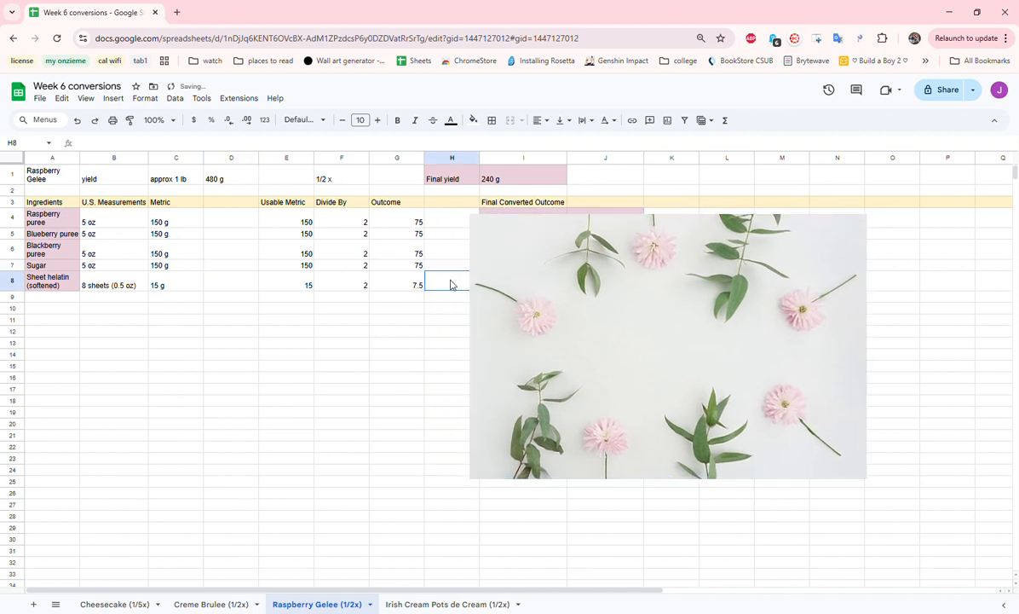
mouse_move(587, 323)
mouse_down()
mouse_move(606, 323)
mouse_move(601, 314)
mouse_up()
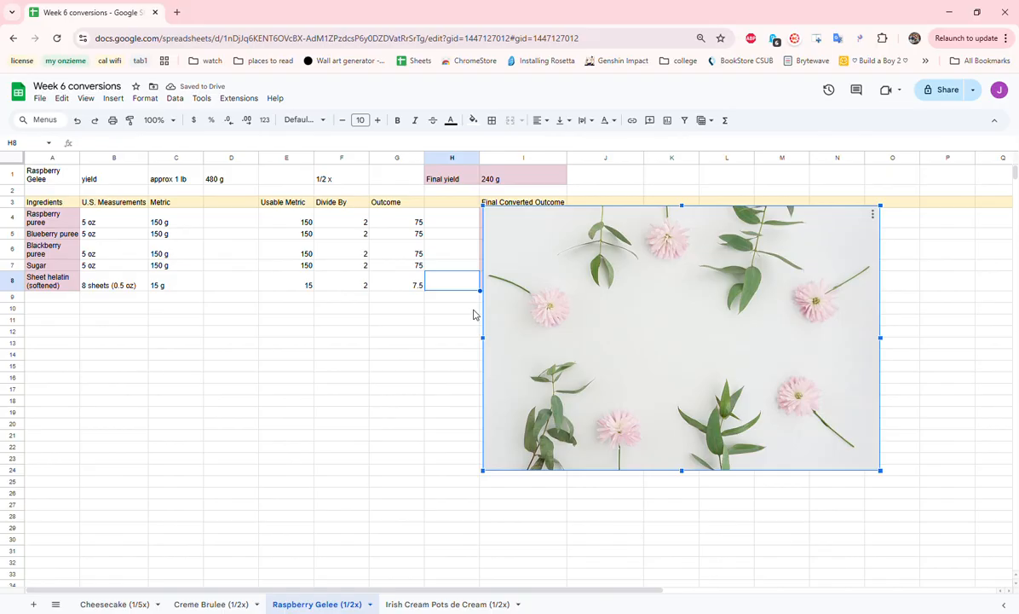
click(454, 288)
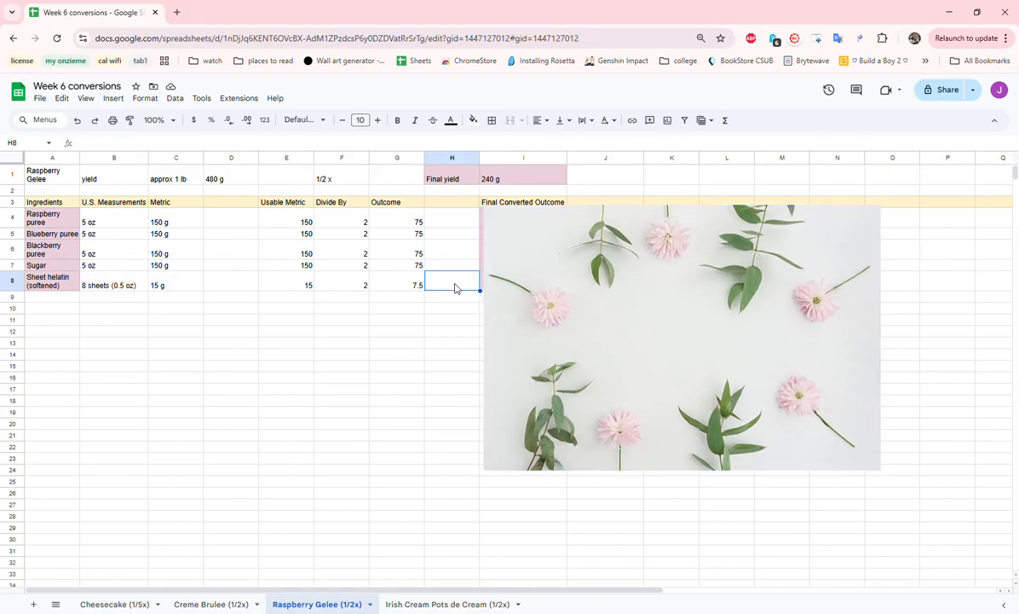
text(8)
click(611, 320)
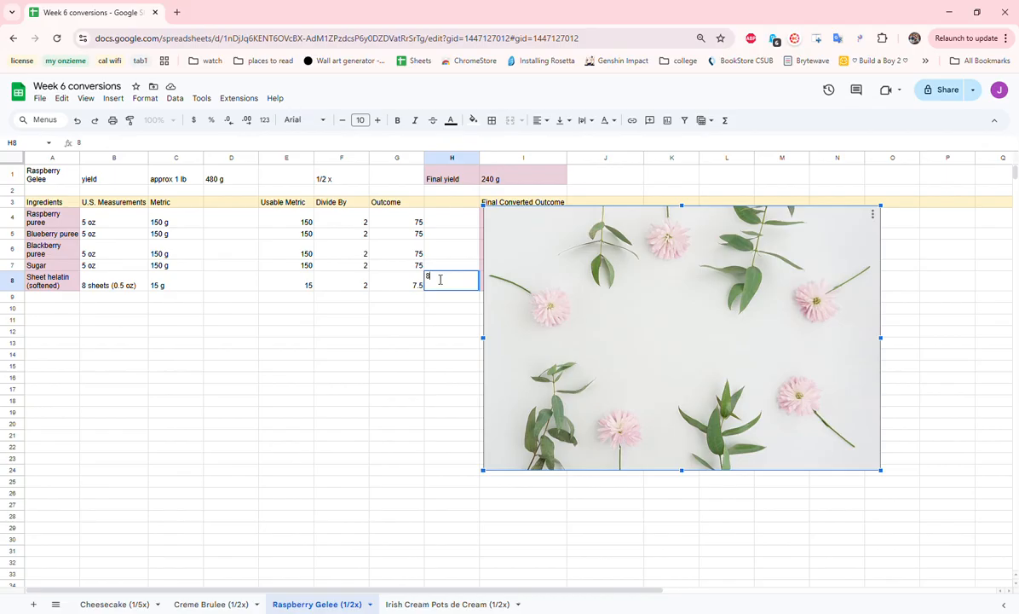
click(429, 367)
Shift the image to uncover the Final Converted Outcome values and review the puree and sugar amounts in I4:I7
drag(541, 327, 661, 336)
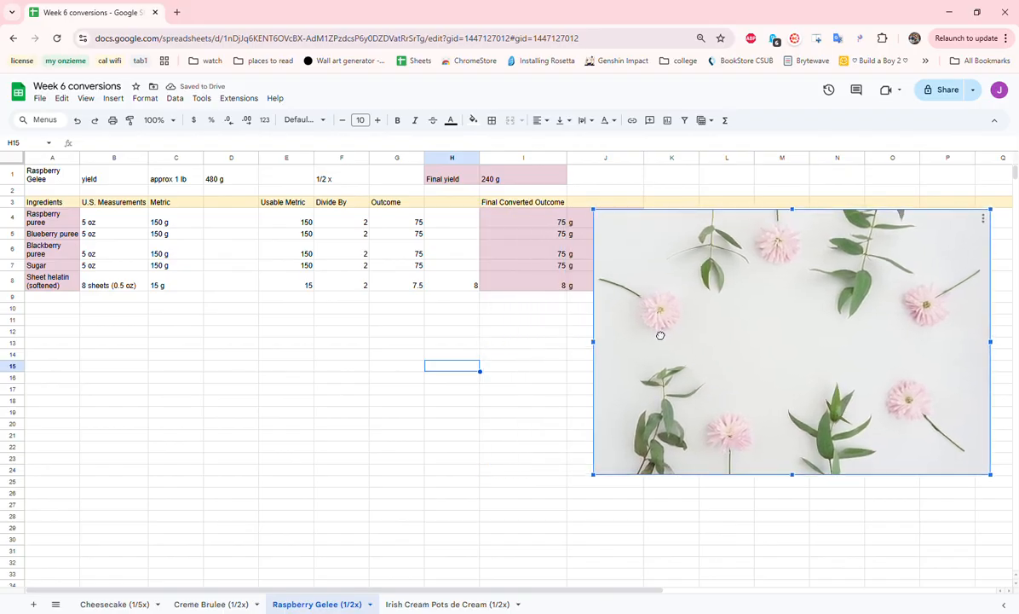
click(540, 219)
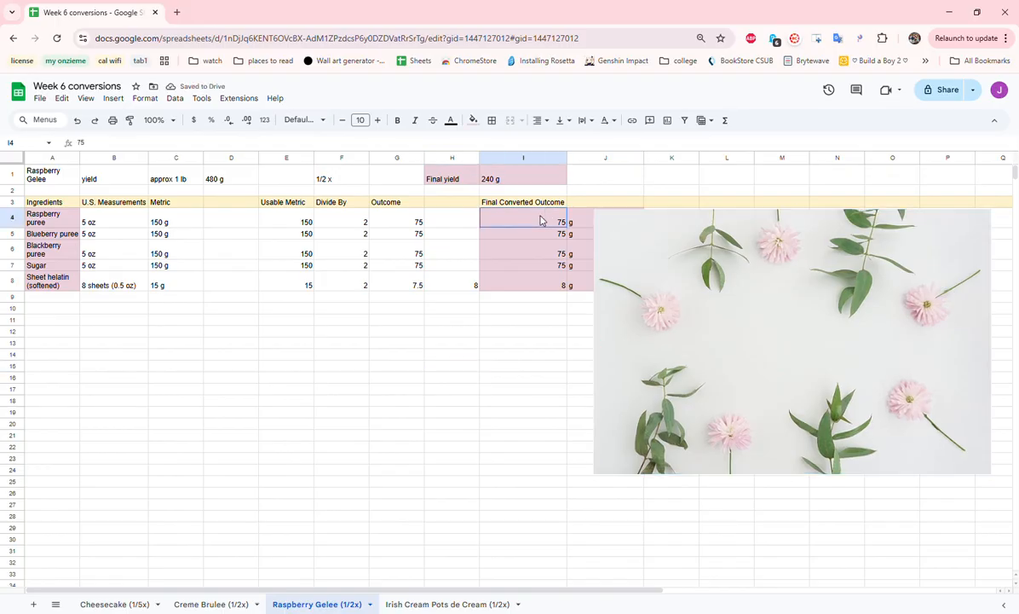
drag(539, 222, 527, 271)
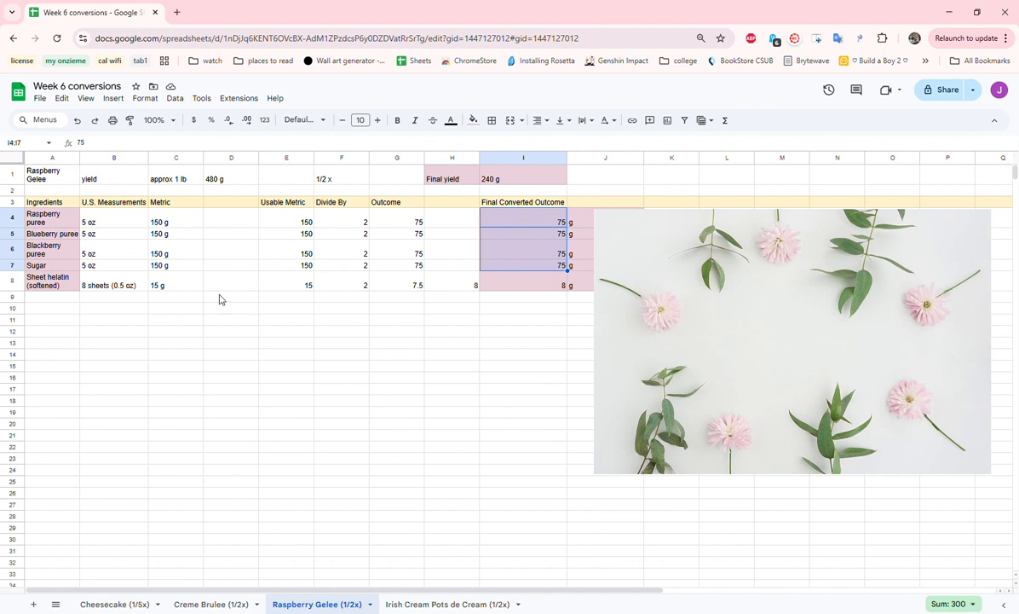
Correct the misspelled ingredient in A8 to read "Sheet gelatin (softened)"
click(54, 282)
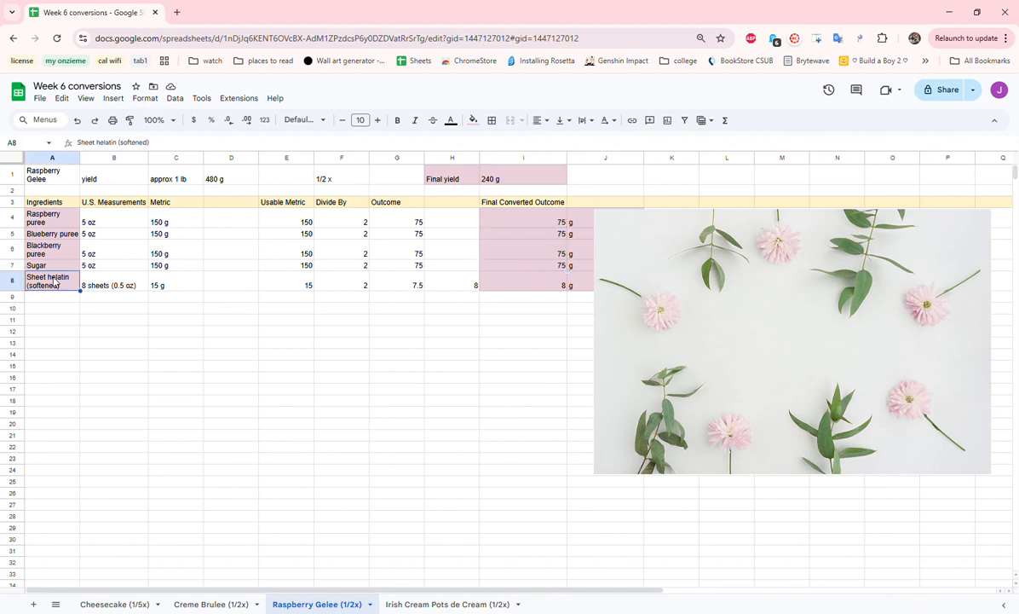
double_click(56, 282)
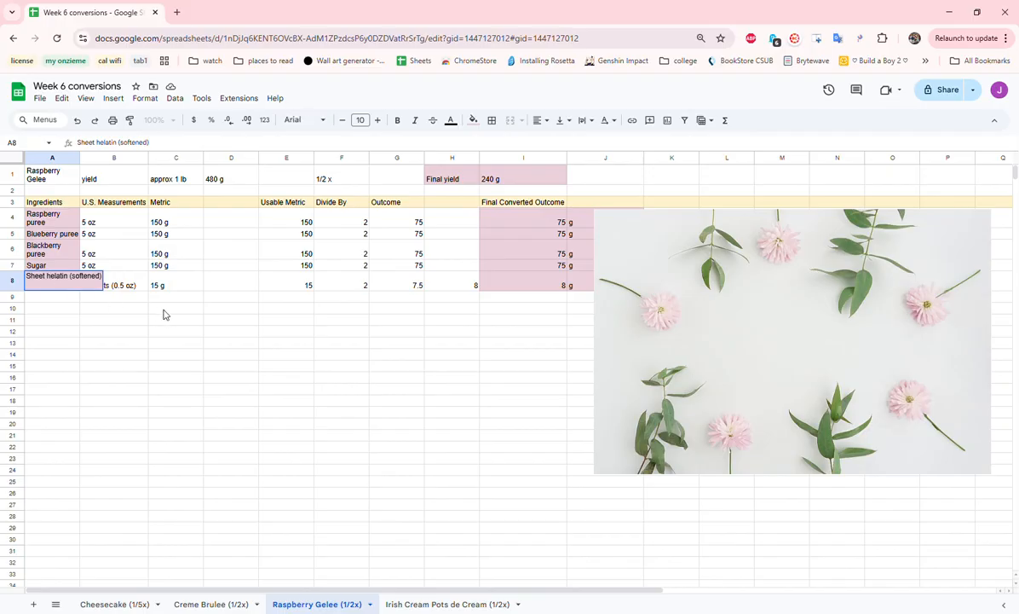
key(BackSpace)
text(g)
click(166, 321)
Copy the gelee ingredient names in A4:A8 to a new list starting at A12
drag(50, 225, 52, 275)
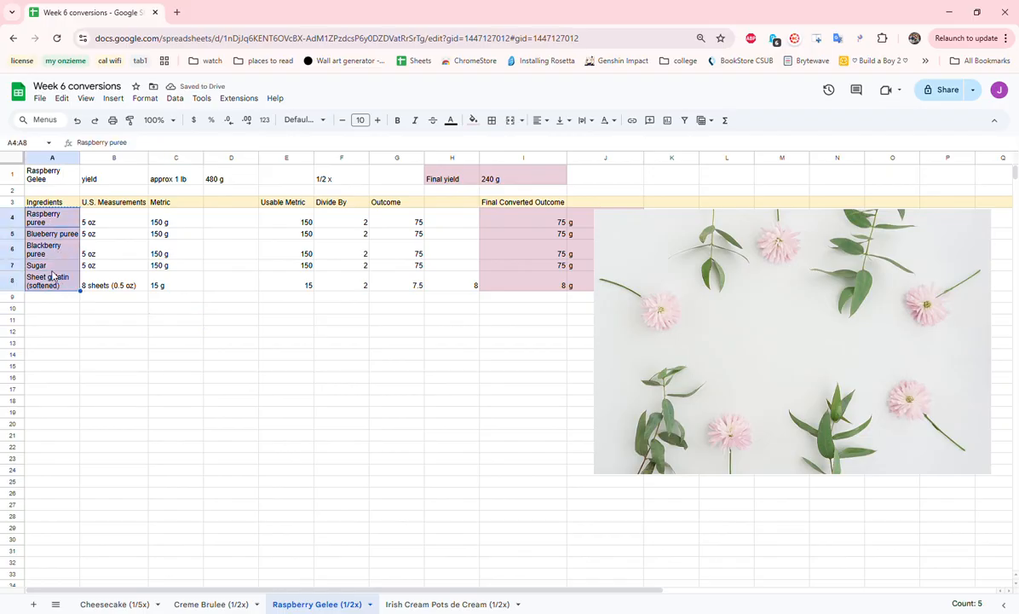
key(ctrl+c)
click(50, 334)
key(ctrl+v)
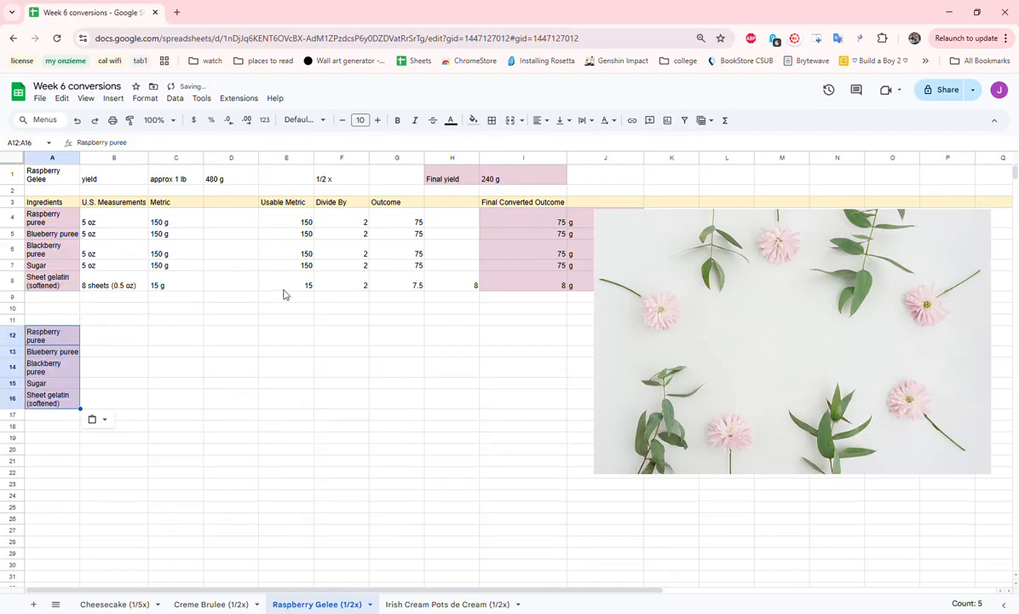
Copy the final converted amounts and gram units in I4:J8 to B12 beside the new names and select A12:C16
click(529, 226)
drag(529, 225, 591, 282)
key(ctrl+c)
click(109, 337)
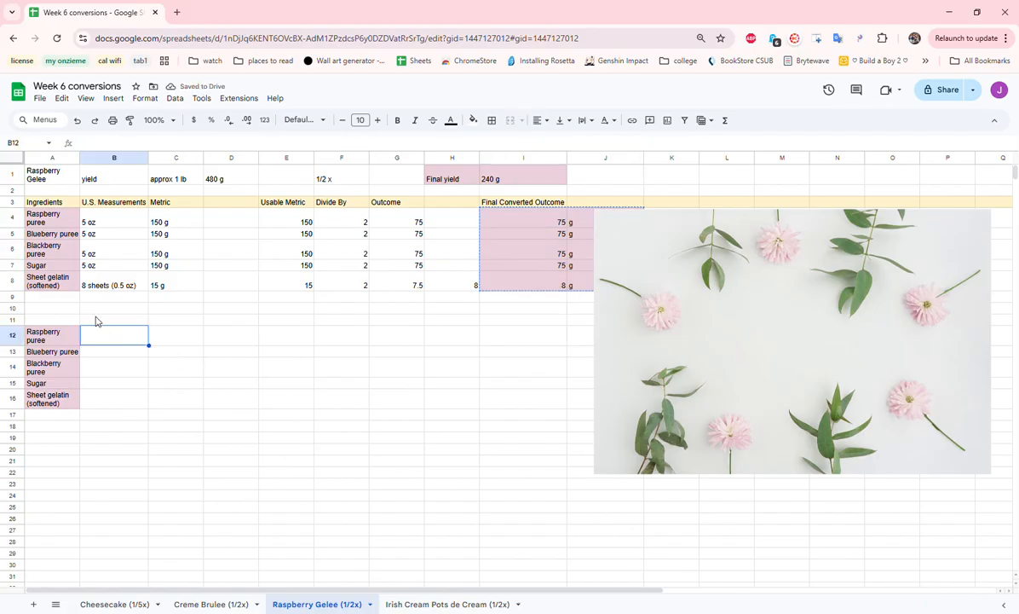
key(ctrl+v)
click(407, 415)
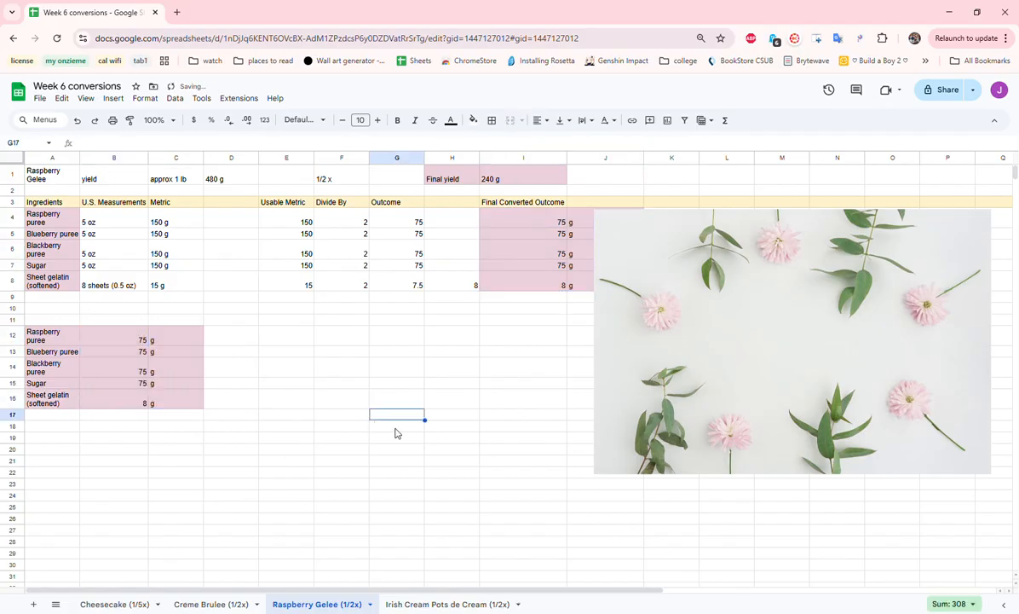
drag(62, 340, 167, 399)
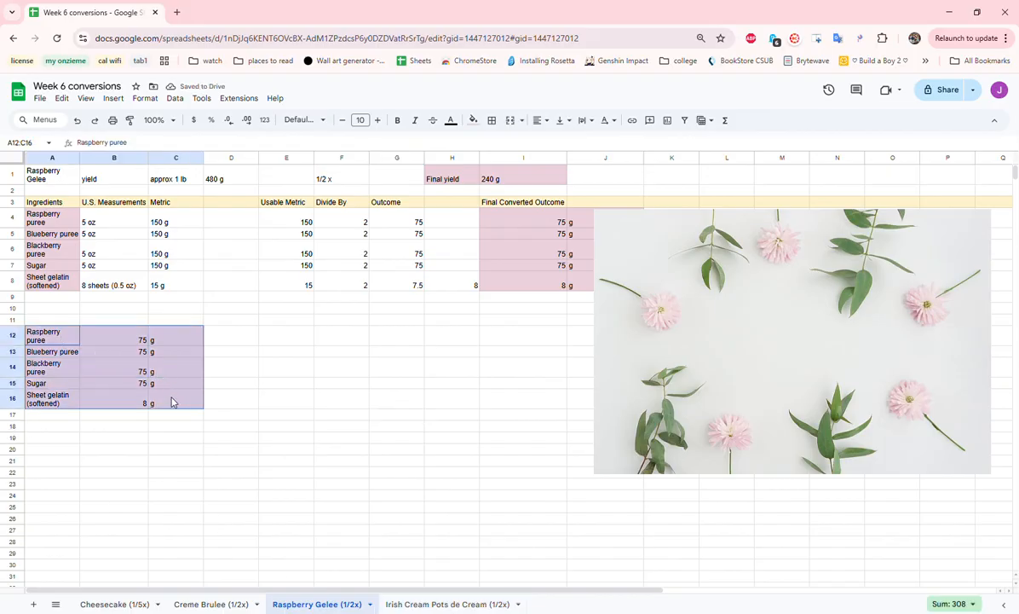
Switch to the Irish Cream Pots de Cream (1/2x) sheet and review the ingredients and U.S. measurements in A4:B13
click(452, 606)
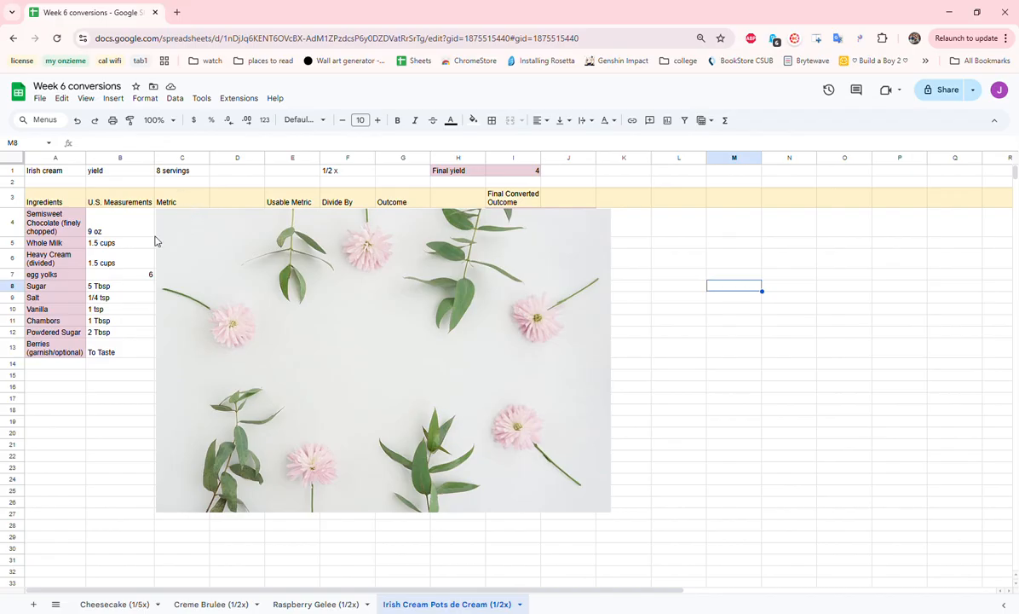
drag(54, 226, 42, 345)
drag(127, 223, 126, 349)
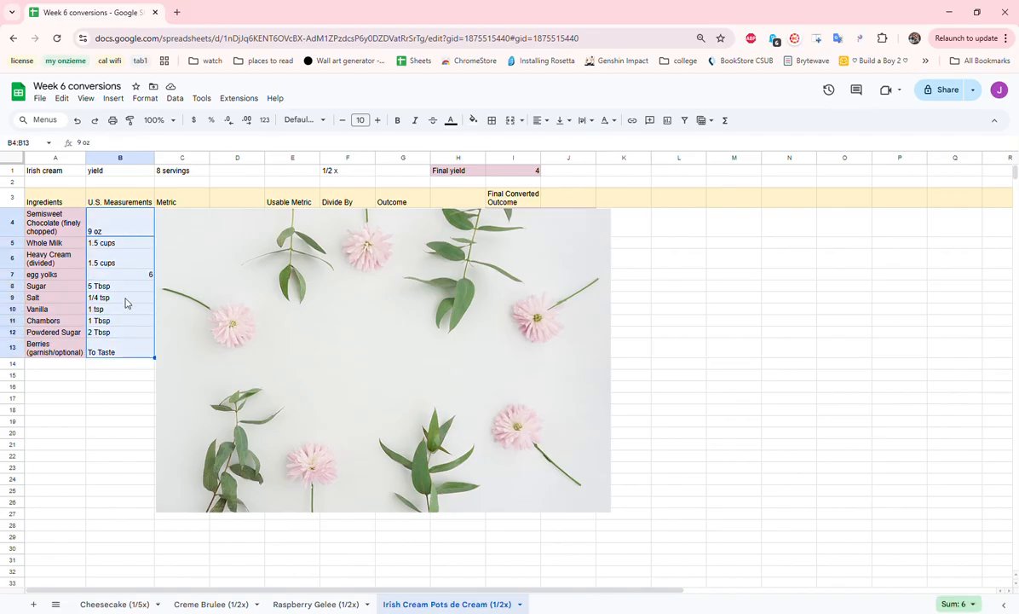
click(46, 216)
drag(47, 216, 115, 348)
Shift the floral image on the Irish Cream Pots de Cream sheet to uncover the Metric column
click(223, 320)
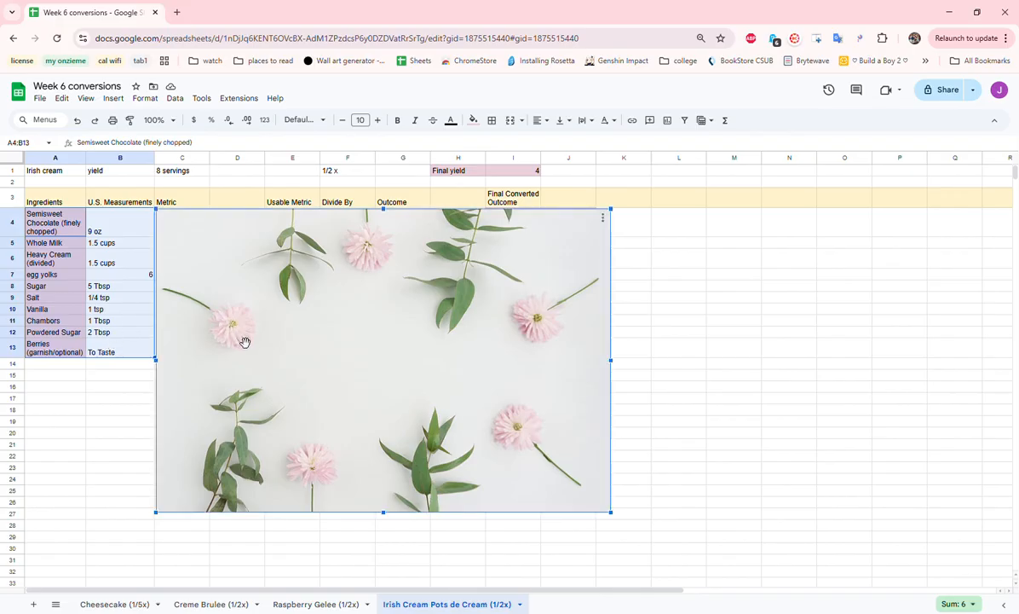
drag(175, 282, 232, 284)
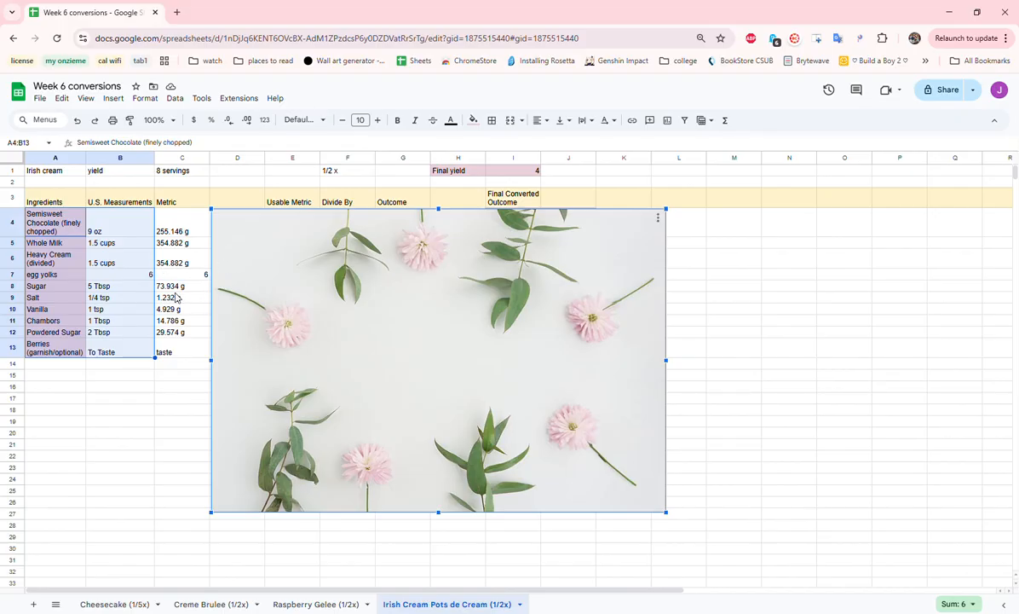
Review the sugar measurement in B8 and the berries garnish entries in A13:C13 on the Irish cream sheet
click(135, 286)
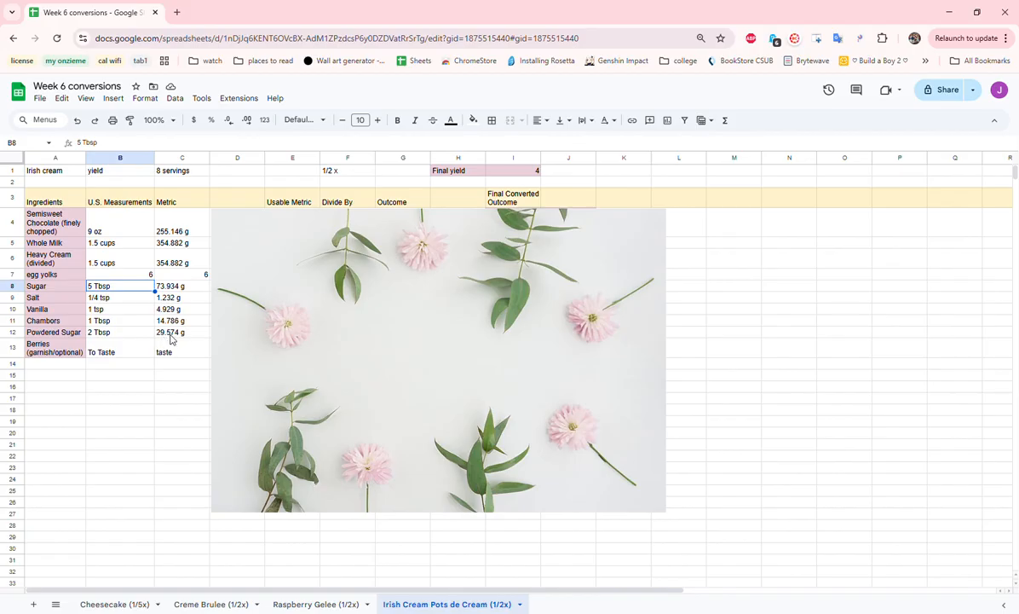
click(61, 354)
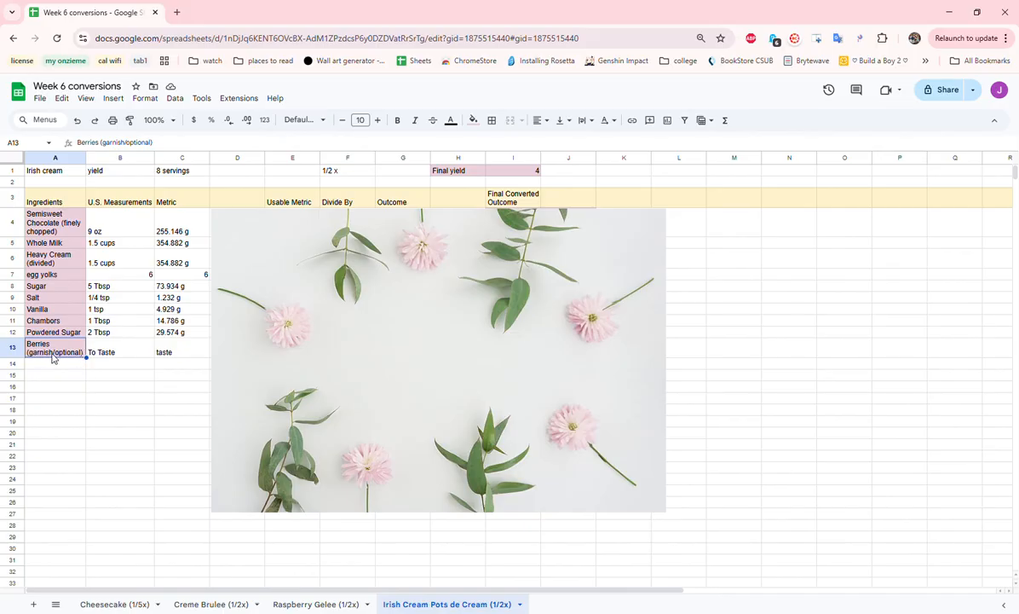
click(96, 352)
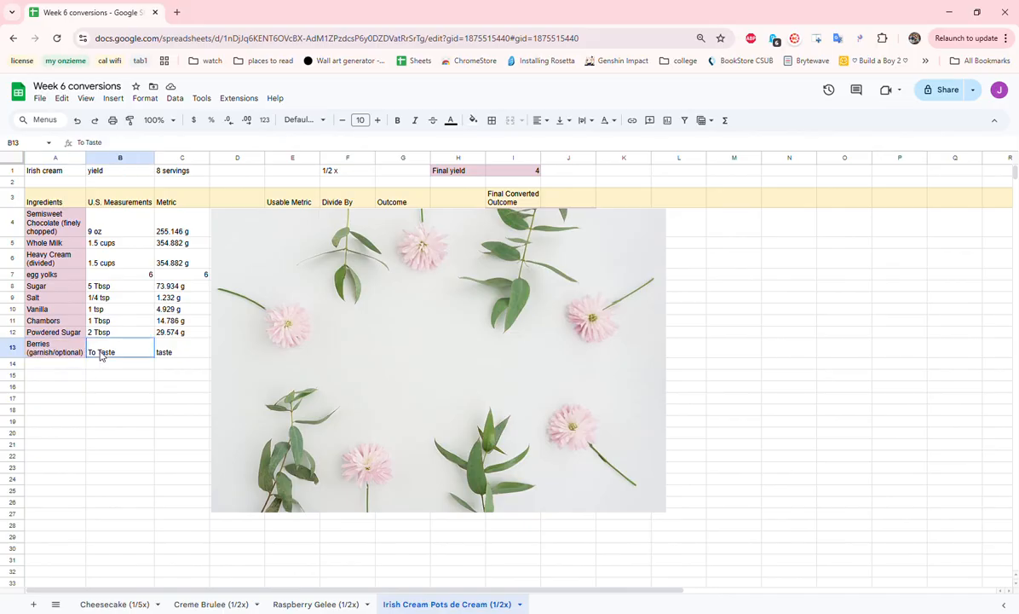
click(162, 352)
click(176, 375)
Move the floral image to uncover the Usable Metric column and select the metric amounts in C4:C13
click(398, 333)
drag(341, 331, 483, 336)
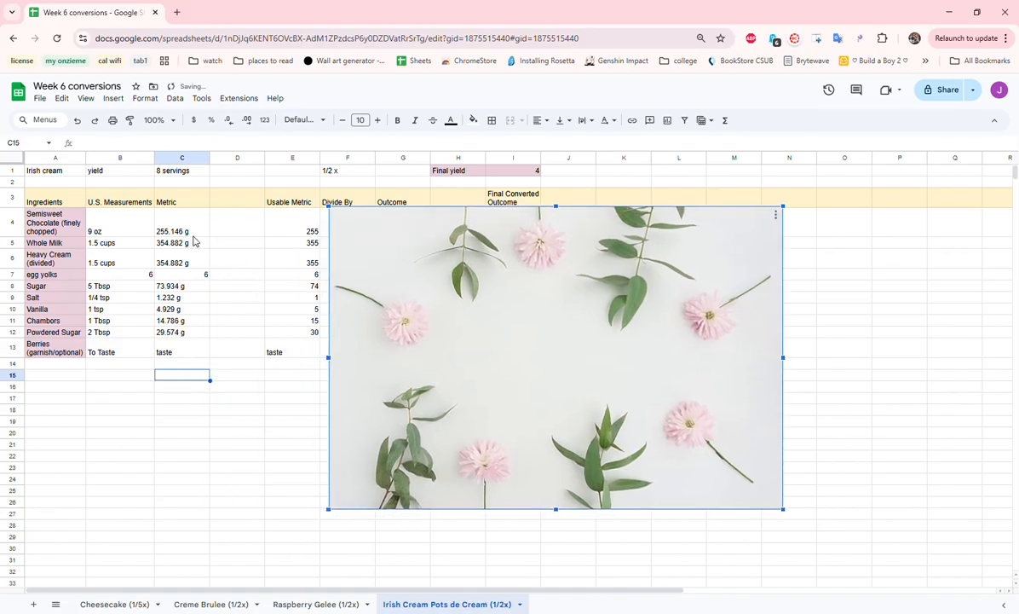
drag(194, 233, 196, 350)
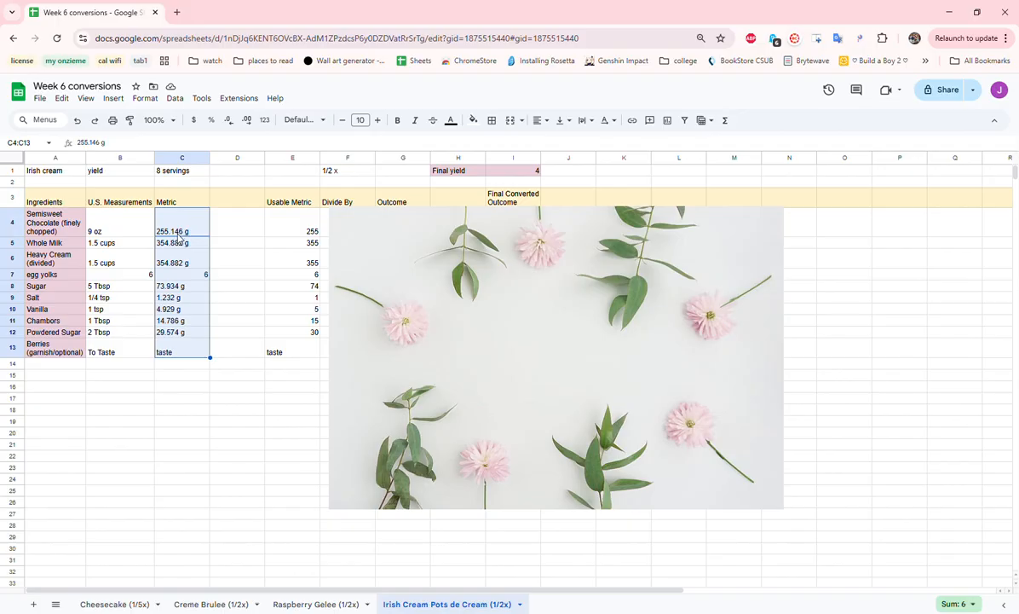
Enter 255.15 in D4 as the chocolate's rounded metric amount and compare it with the usable metric in E4
click(215, 223)
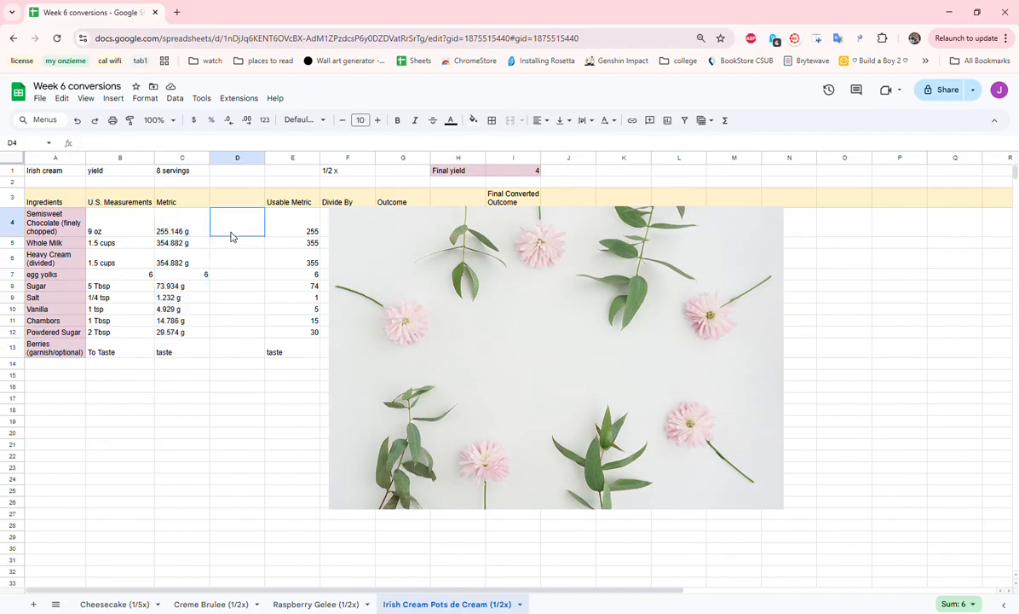
text(255.15)
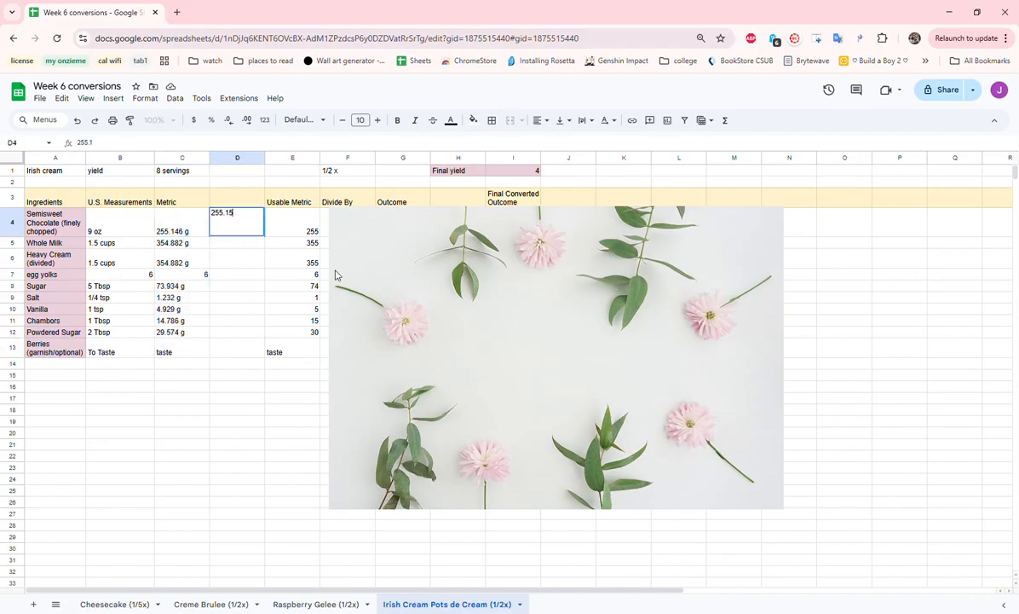
click(204, 320)
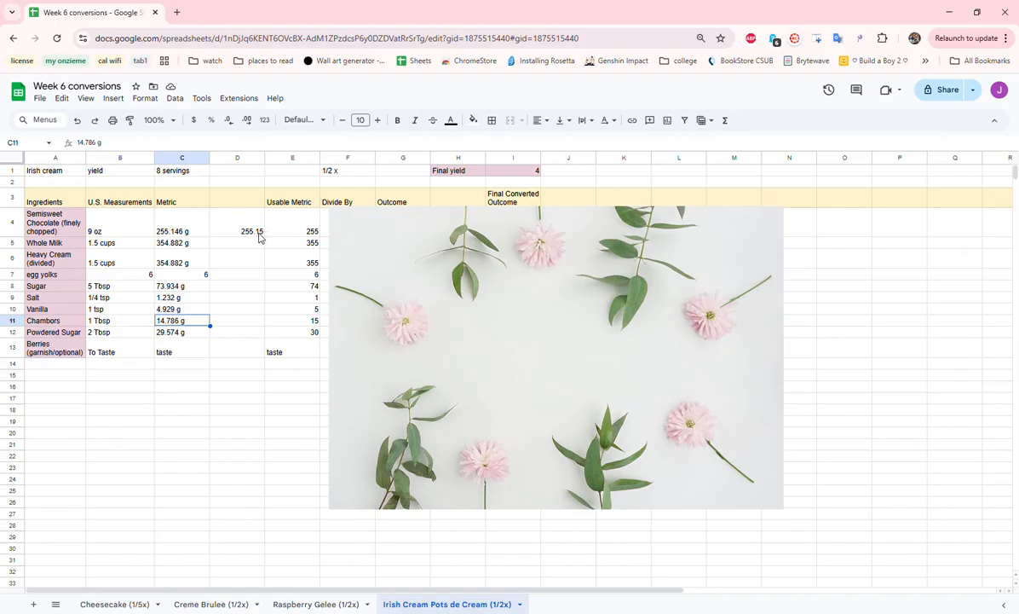
click(260, 237)
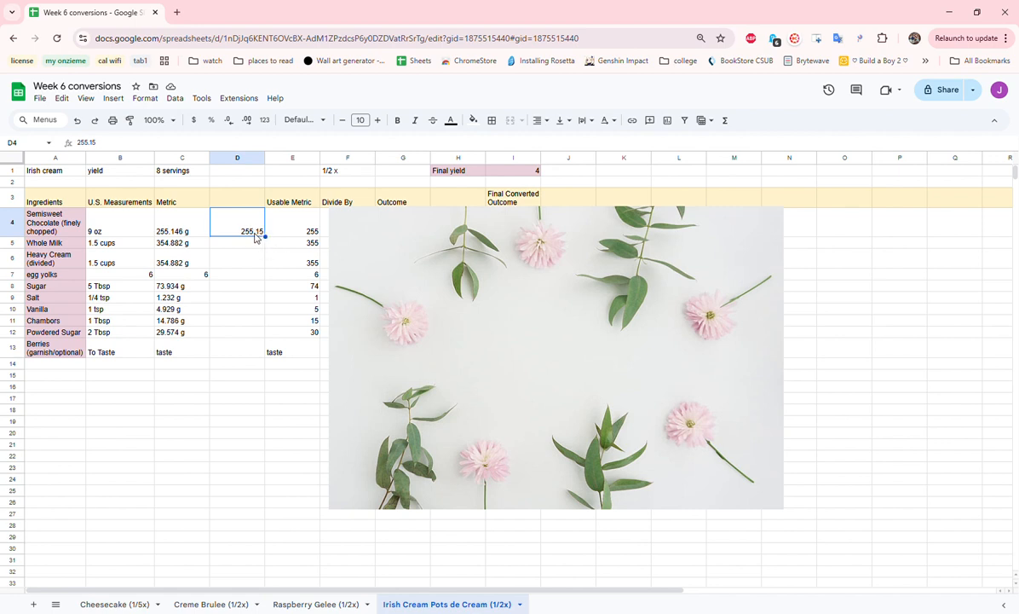
click(308, 237)
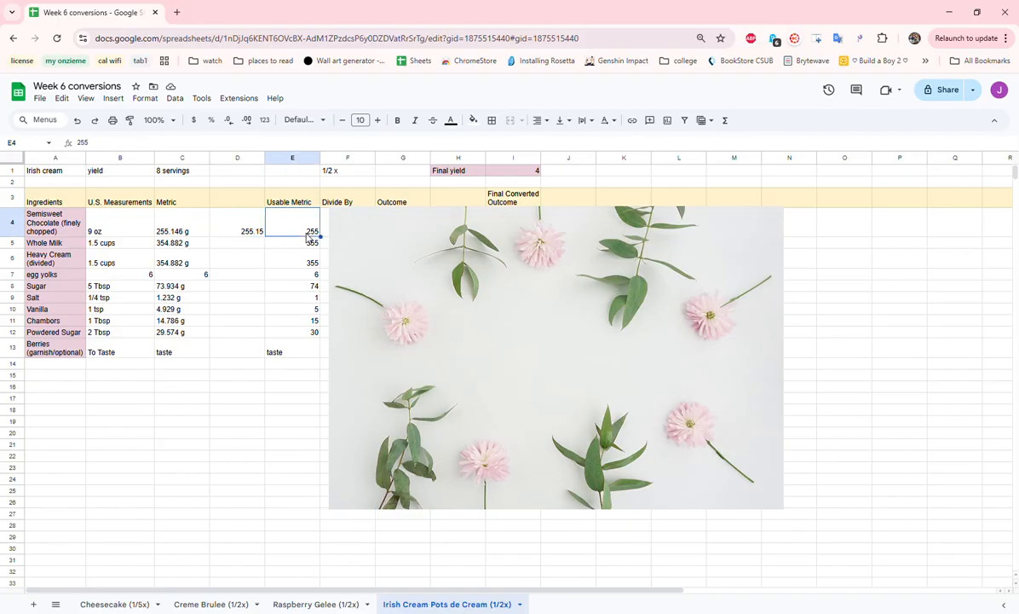
Enter 354.89 in D5 beside the whole milk's metric amount
click(181, 245)
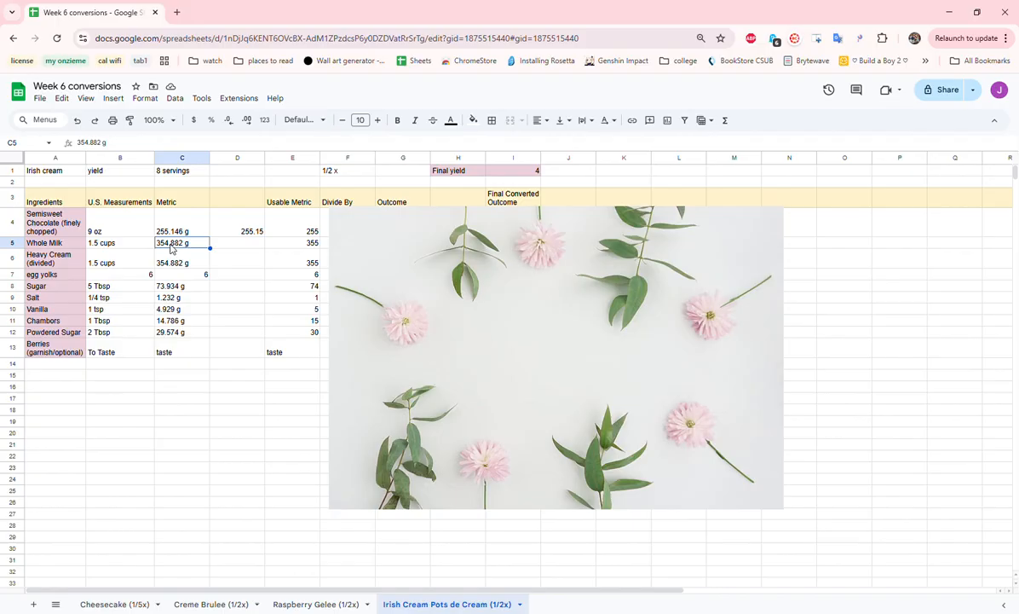
click(223, 242)
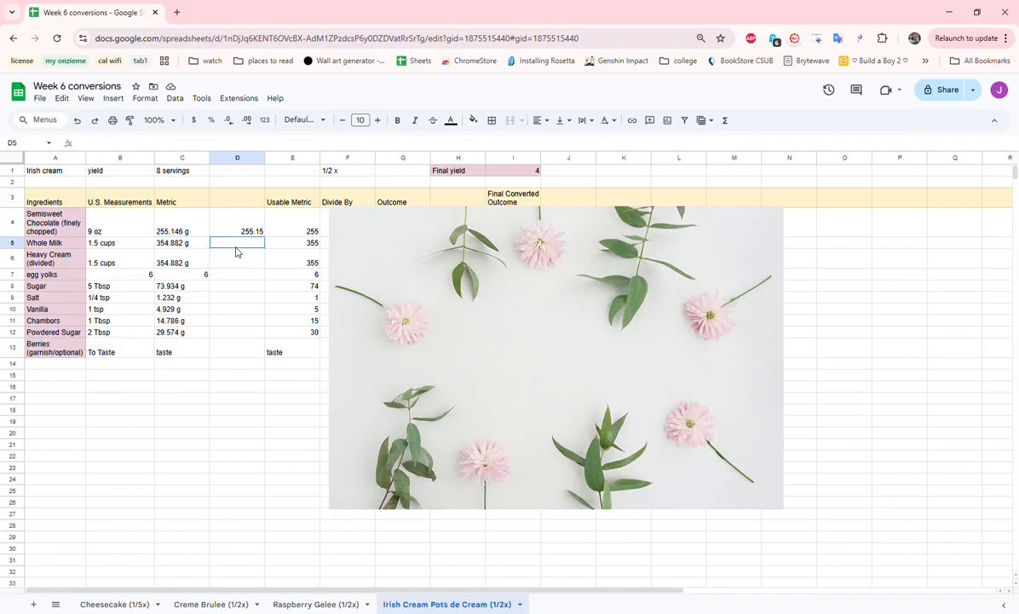
text(354.)
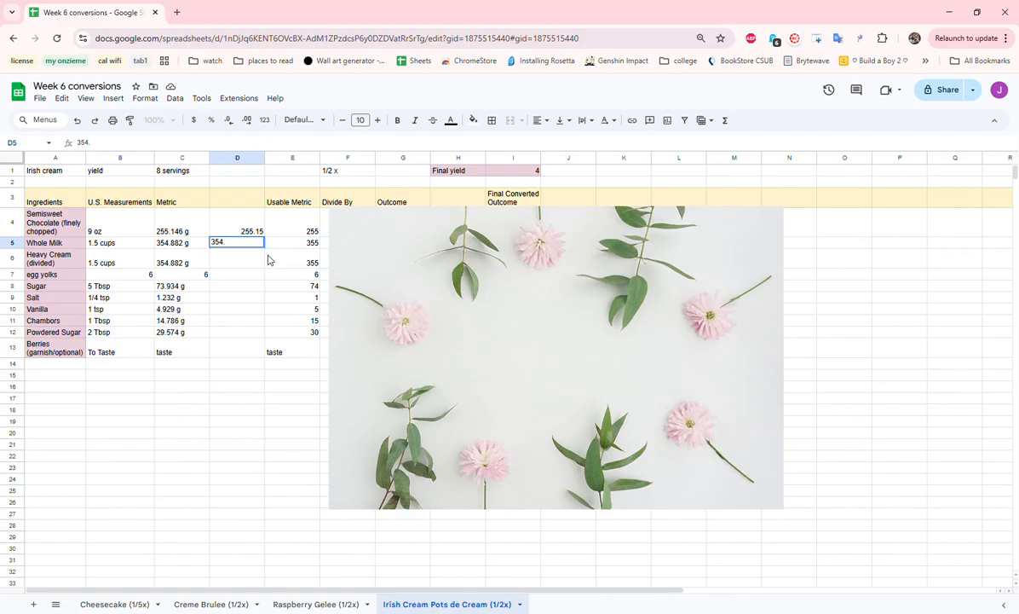
text(89)
key(Return)
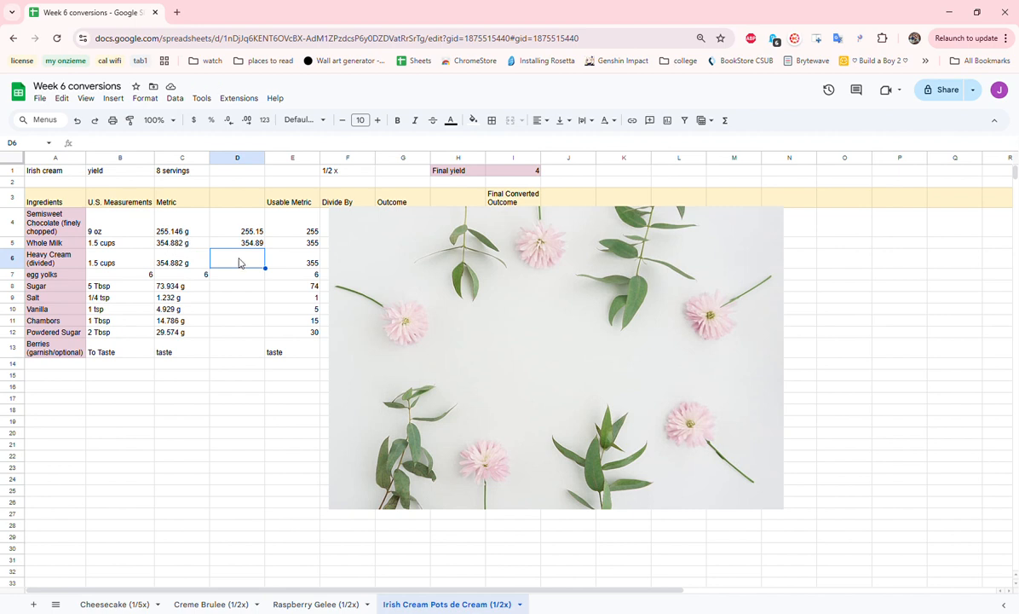
Change the whole milk's rounding value in D5 to 354.88
click(261, 245)
double_click(261, 245)
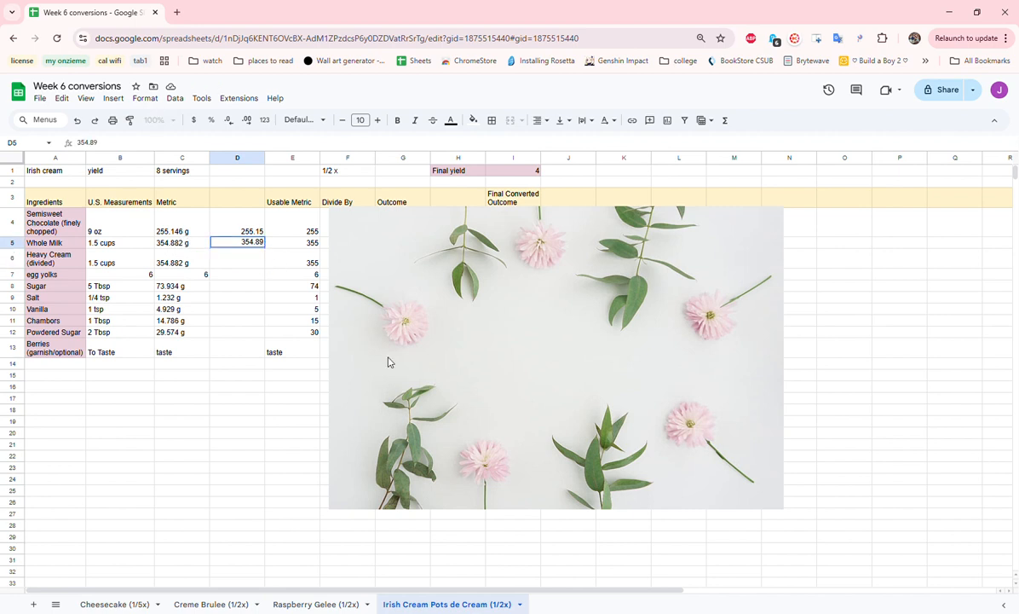
key(BackSpace)
key(shift+Tab)
click(260, 246)
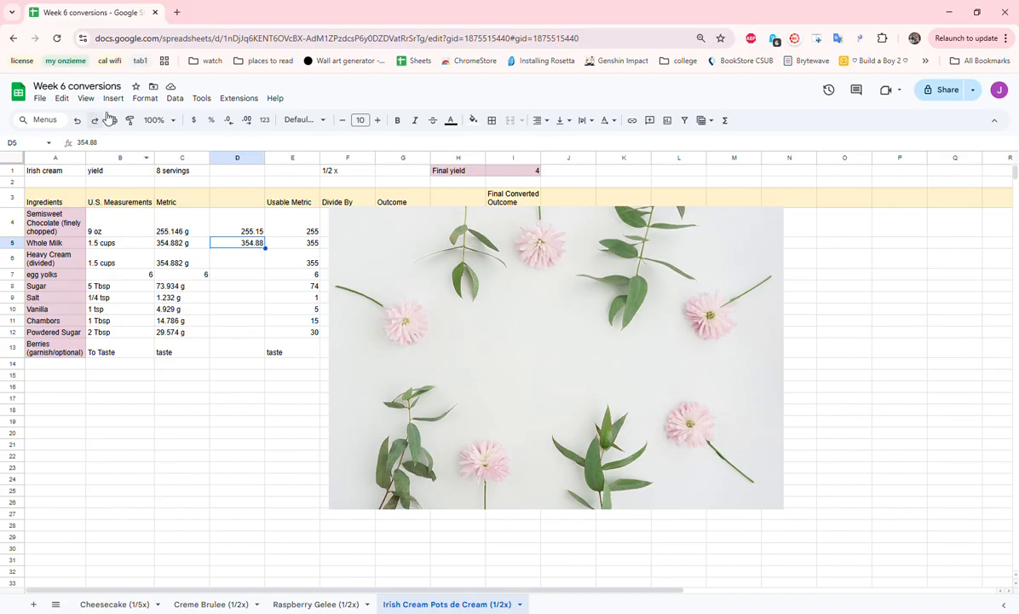
Round the whole milk value in D5 to one decimal place by setting it to 354.9
click(100, 142)
key(BackSpace)
key(BackSpace)
text(9)
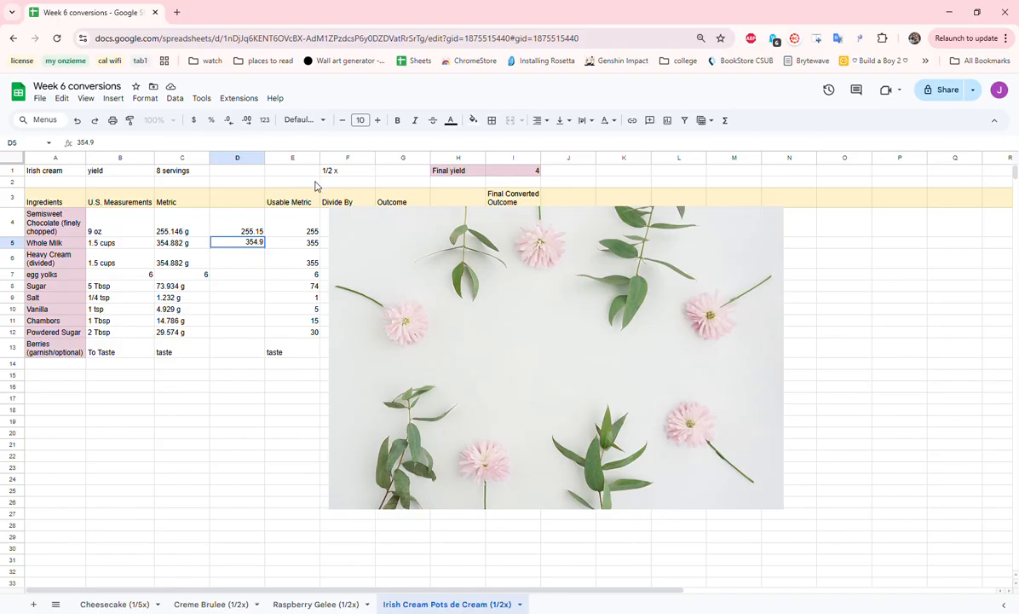
click(247, 306)
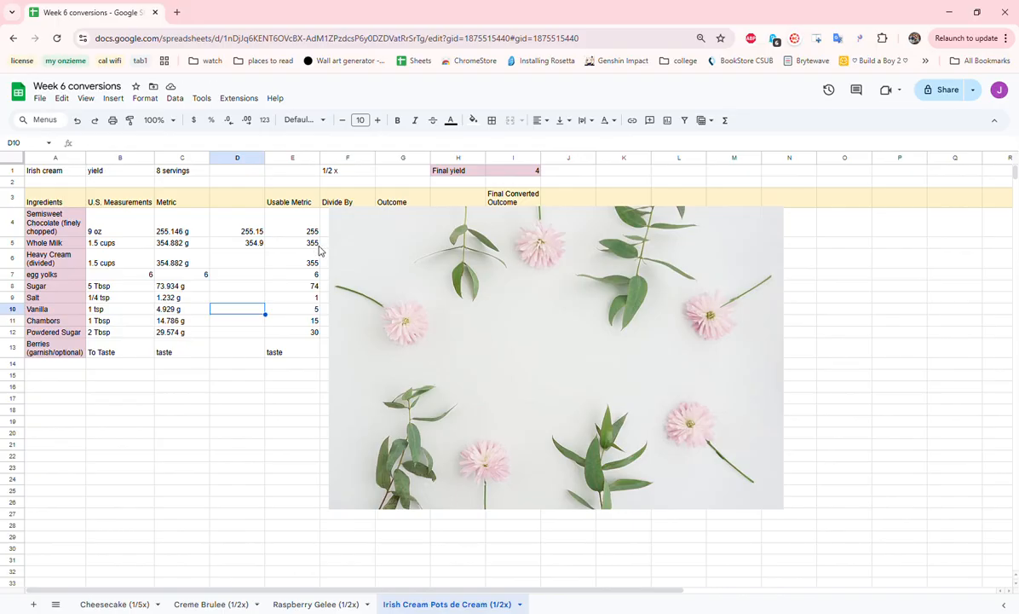
Review the whole-number usable metric amounts in E4:E12 and the berries entry in E13
drag(289, 225, 303, 343)
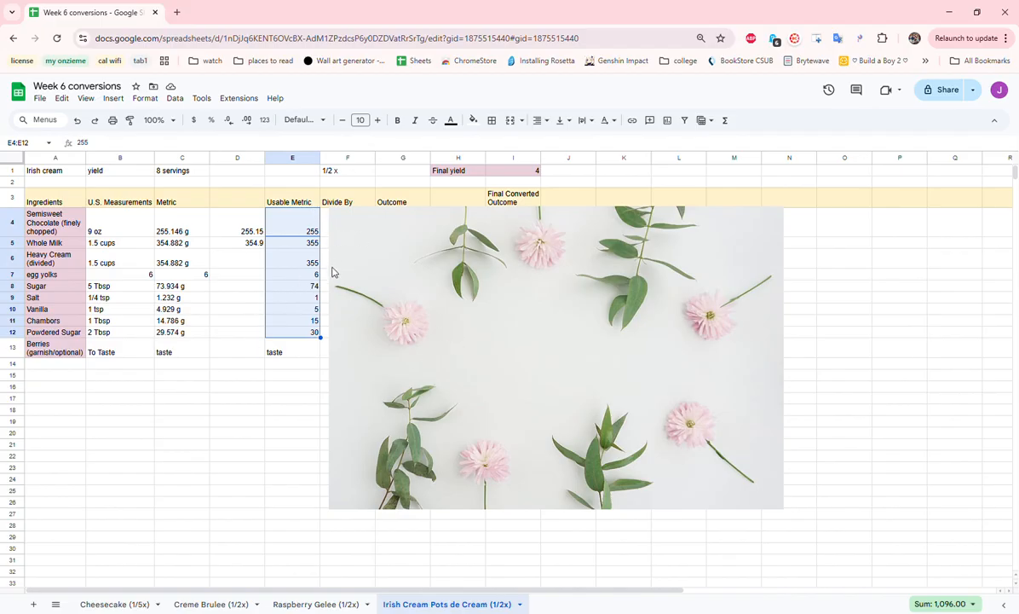
click(336, 332)
click(273, 348)
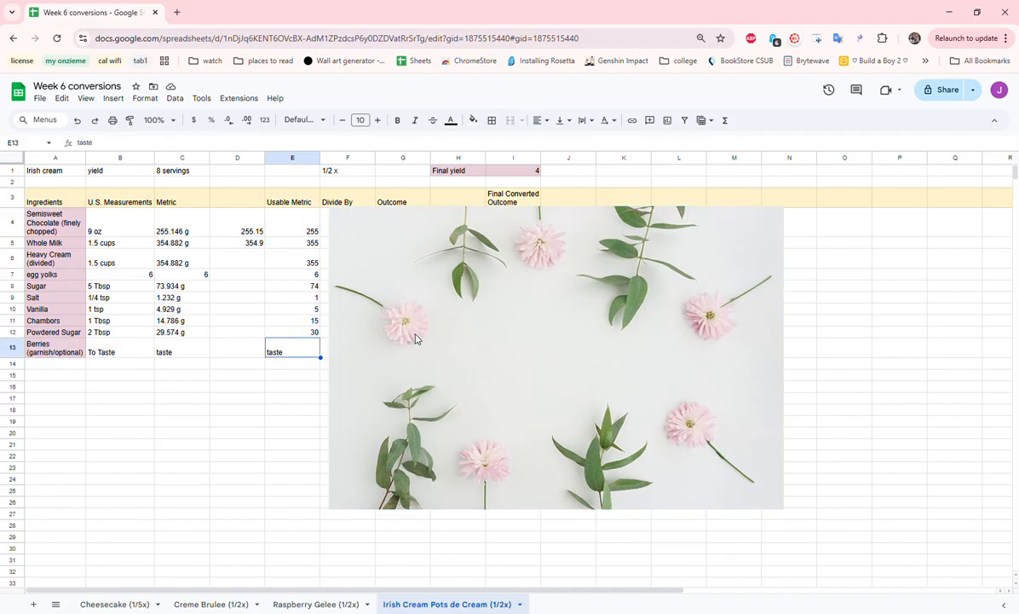
Shift the floral image progressively to uncover the Divide By column, the Outcome column and the empty column H
click(376, 313)
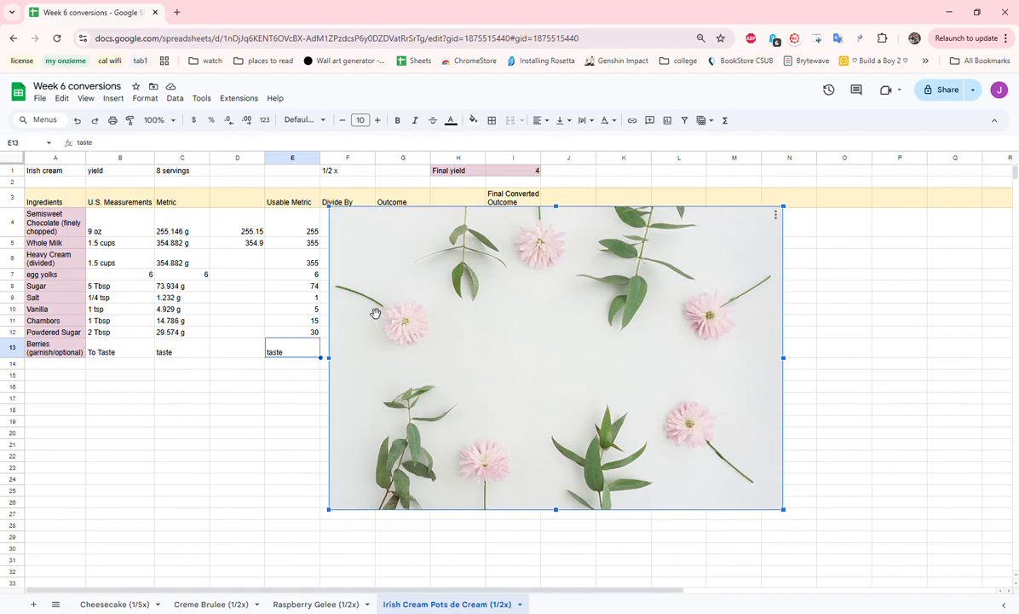
drag(375, 314, 468, 311)
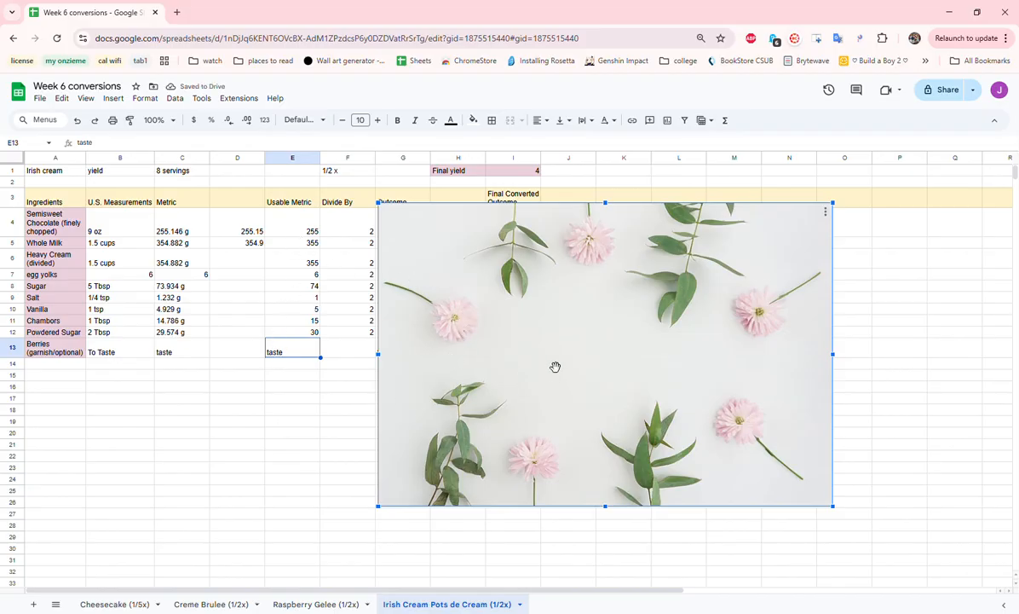
drag(510, 370, 568, 369)
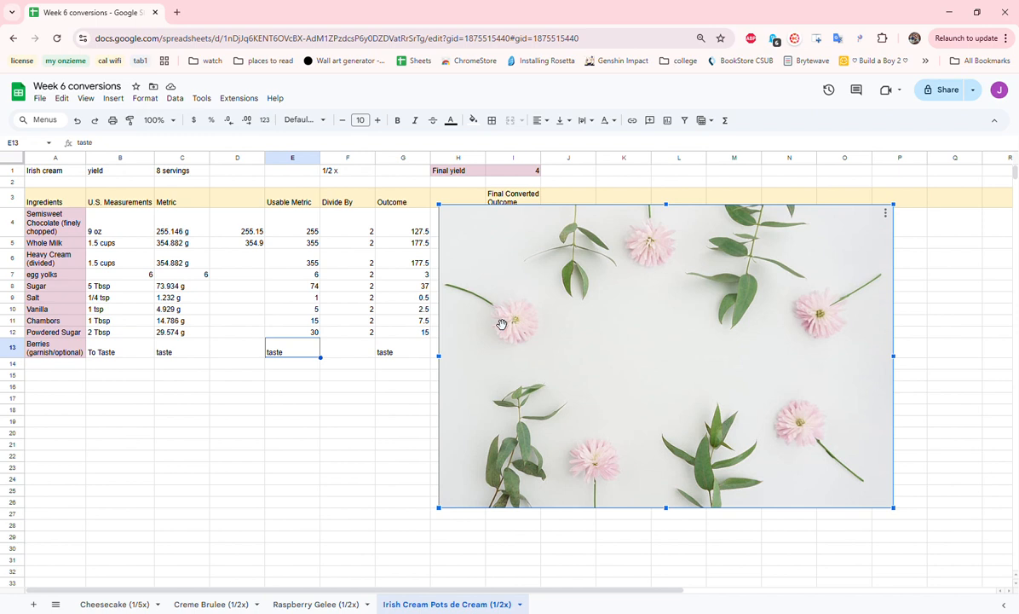
drag(501, 324, 555, 323)
Enter the rounded outcomes for chocolate, whole milk and heavy cream in H4:H6 as 128, 178 and 178
click(449, 232)
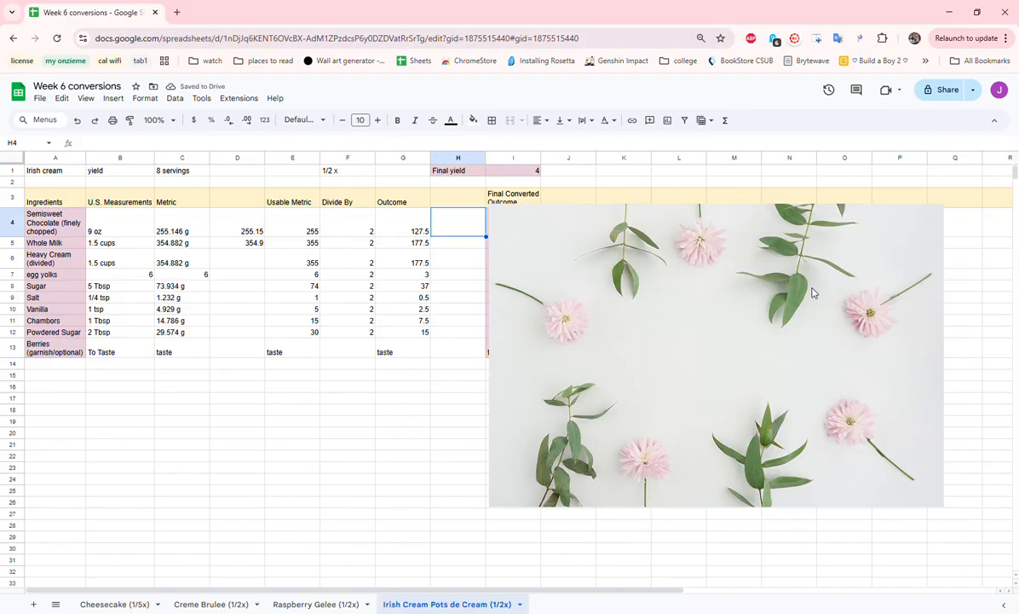
text(12)
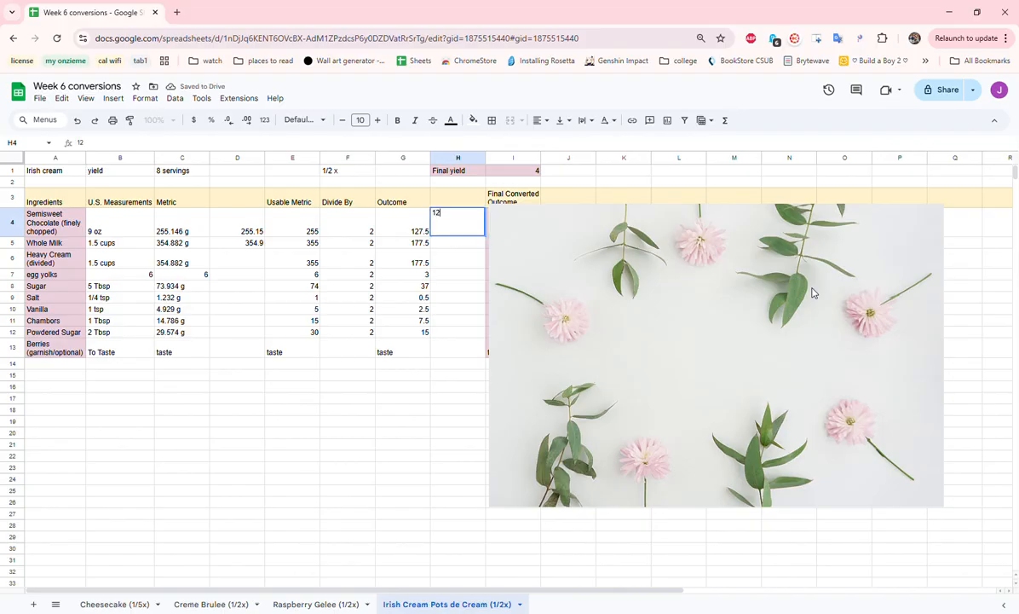
text(8)
key(Return)
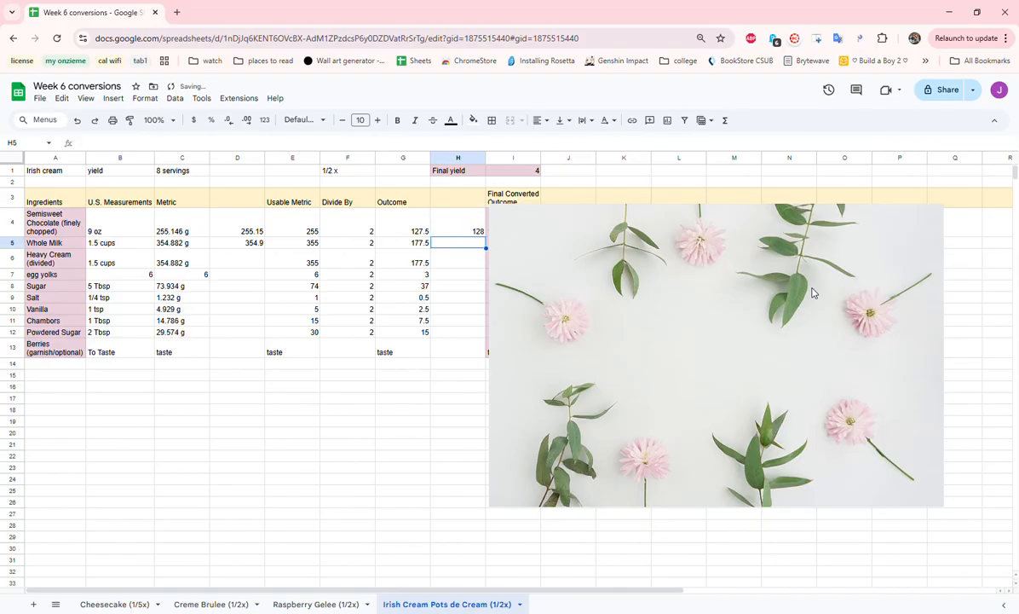
text(1)
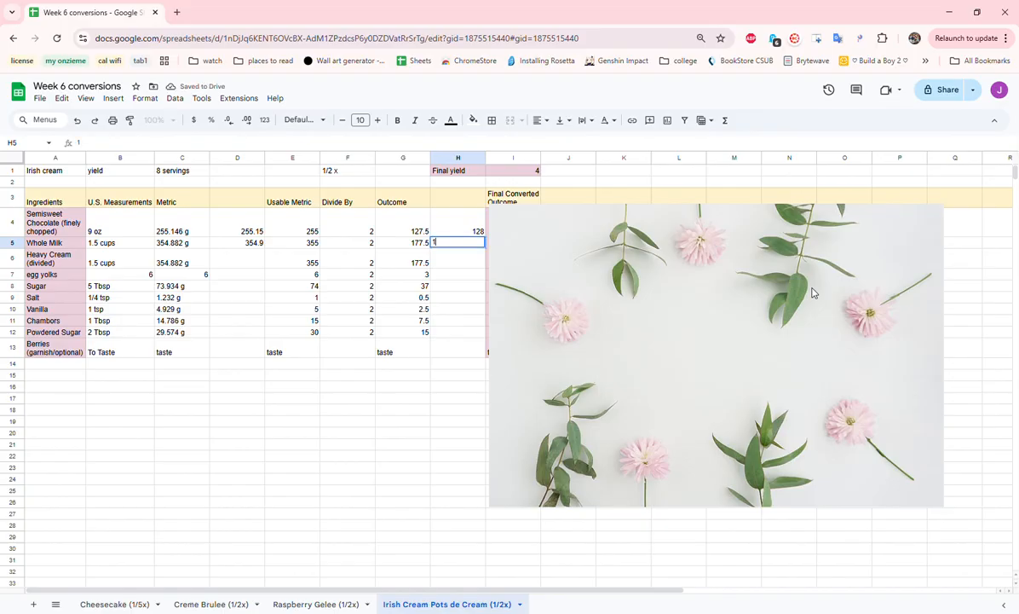
text(78)
key(Return)
text(178)
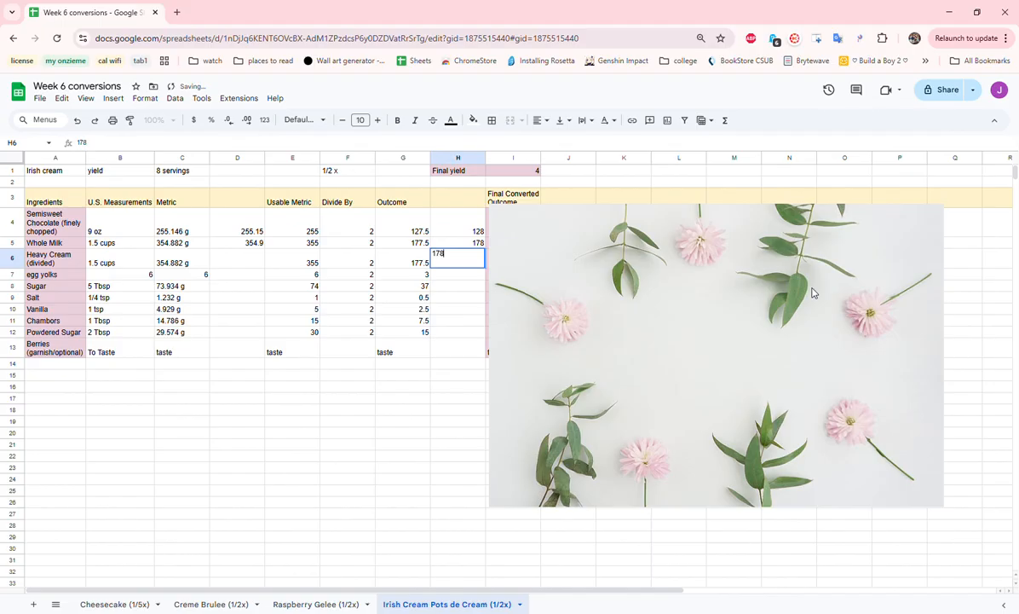
key(Return)
Enter the rounded outcomes for egg yolks, sugar and salt in H7:H9 as 3, 37 and 1
text(3)
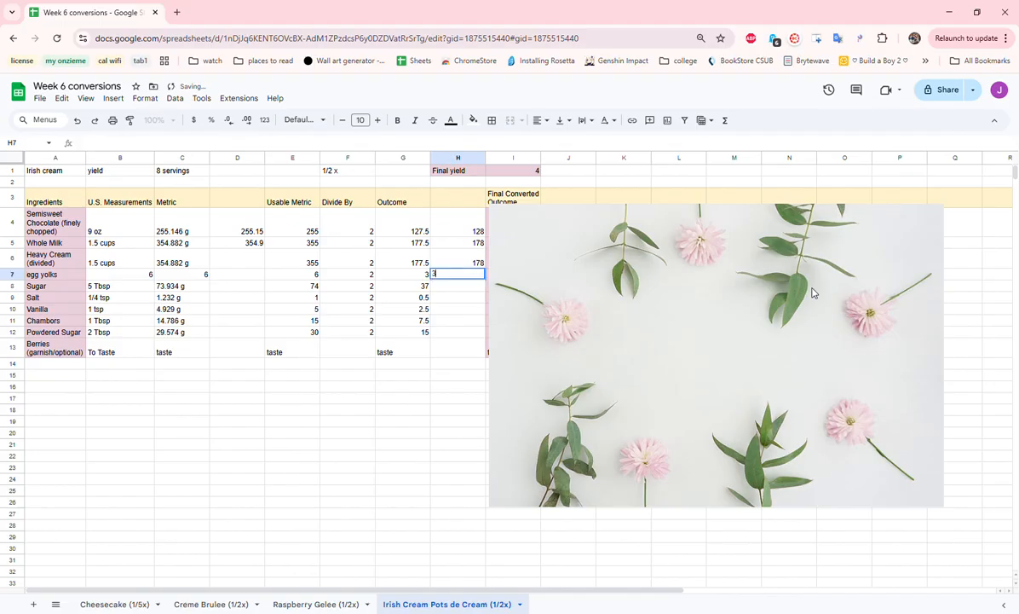
key(Return)
text(3)
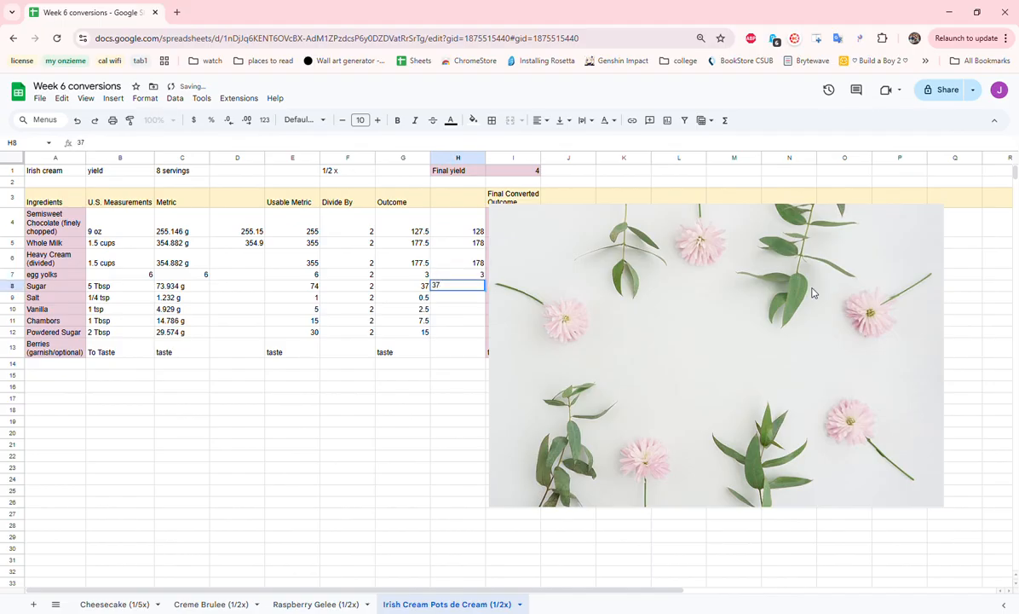
text(7)
key(Return)
text(1)
key(Return)
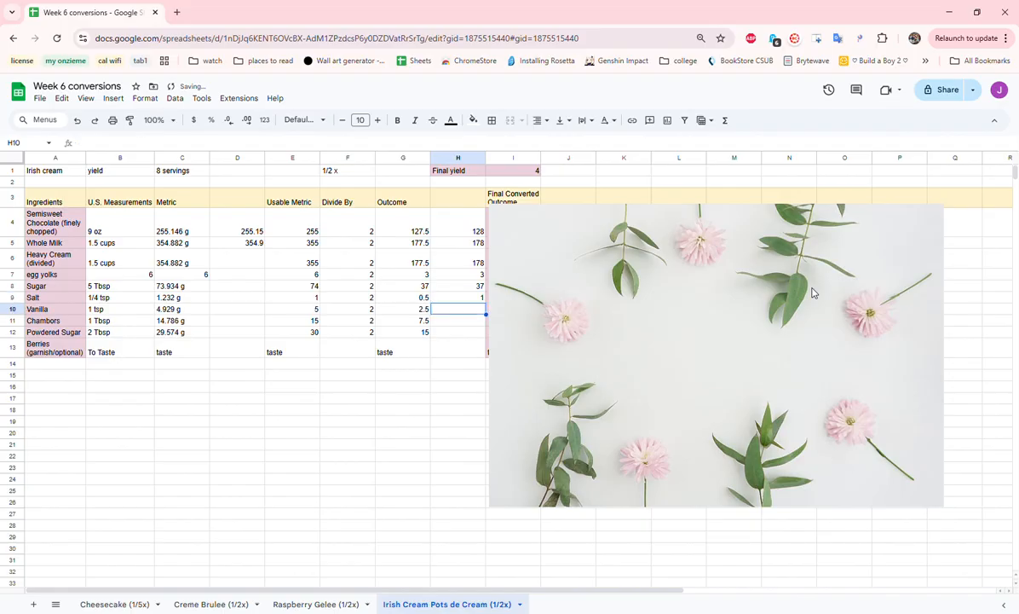
Enter the rounded outcomes for vanilla, Chambors and powdered sugar in H10:H12 as 3, 8 and 15
text(3)
key(Tab)
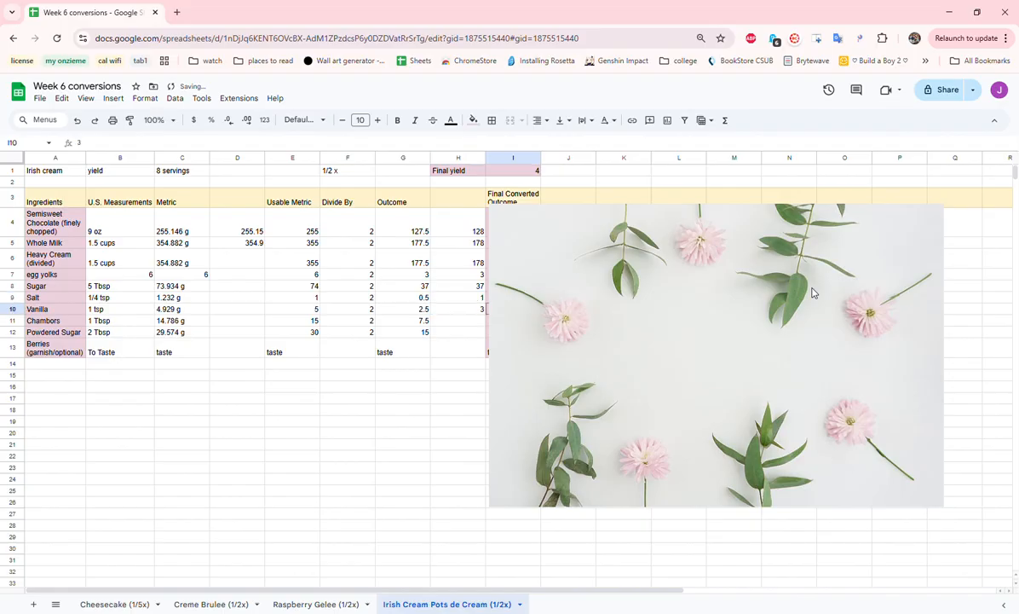
key(Return)
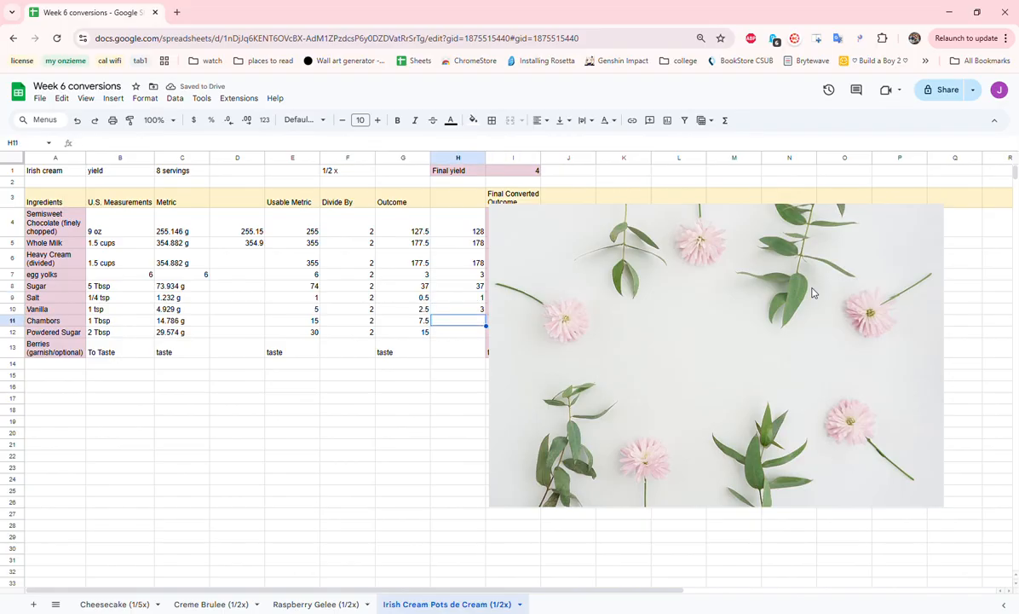
text(8)
key(Return)
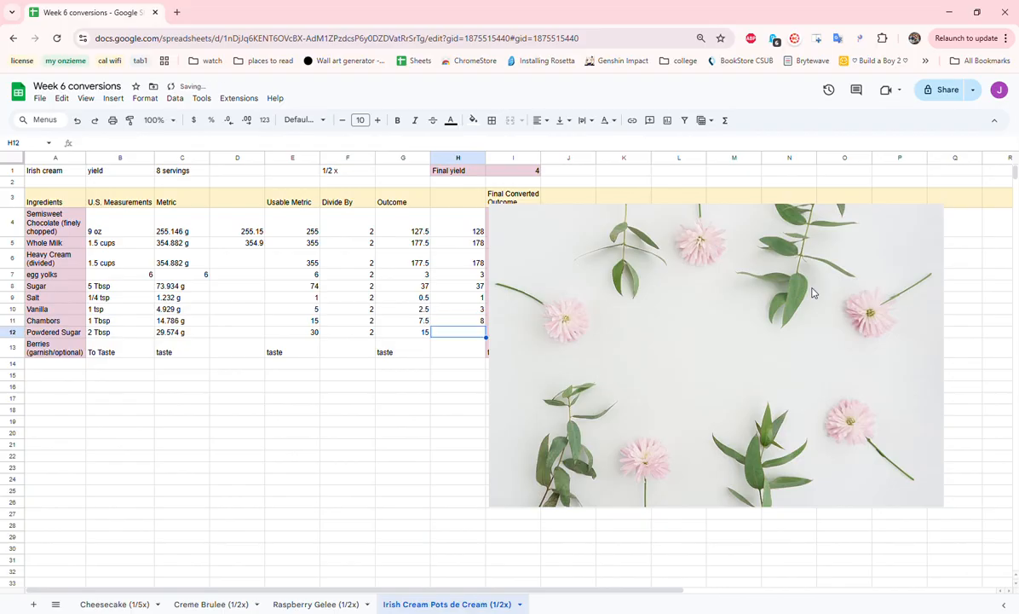
text(15)
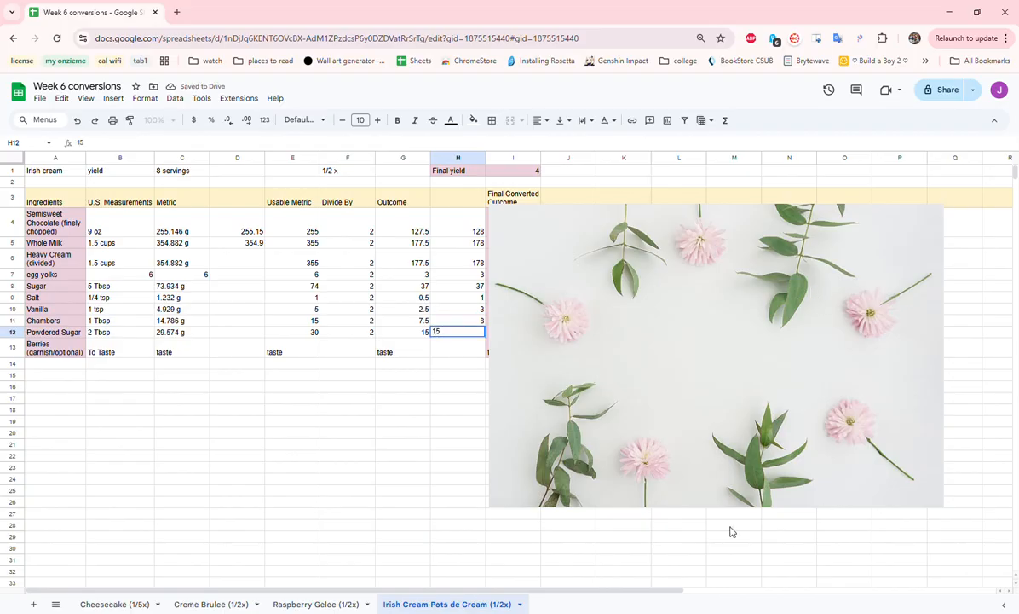
click(455, 498)
Select the rounded outcomes in H4:H12 and shift the floral image aside to uncover the Final Converted Outcome column
drag(450, 228, 463, 332)
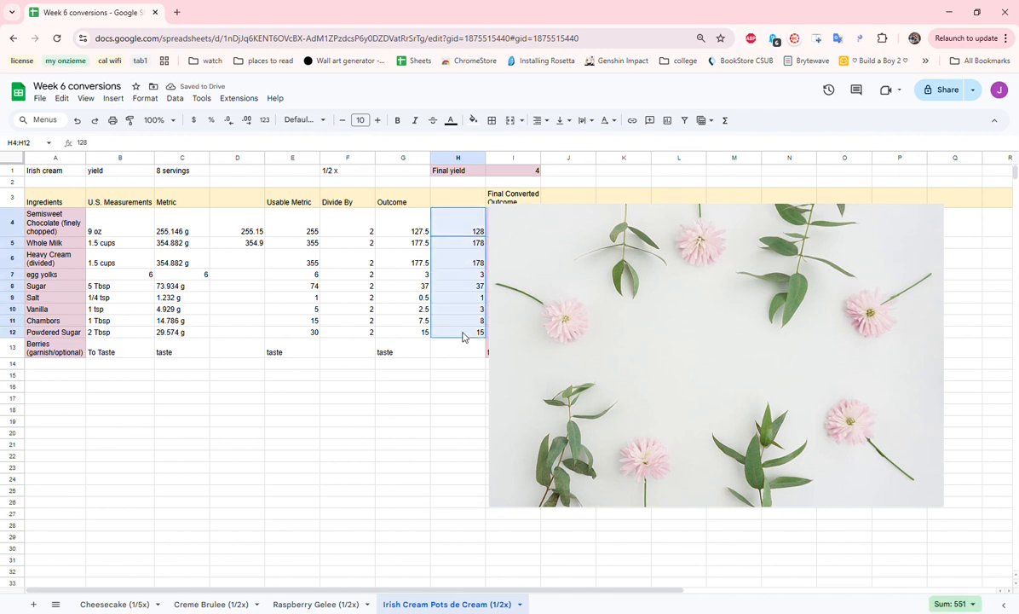
click(538, 305)
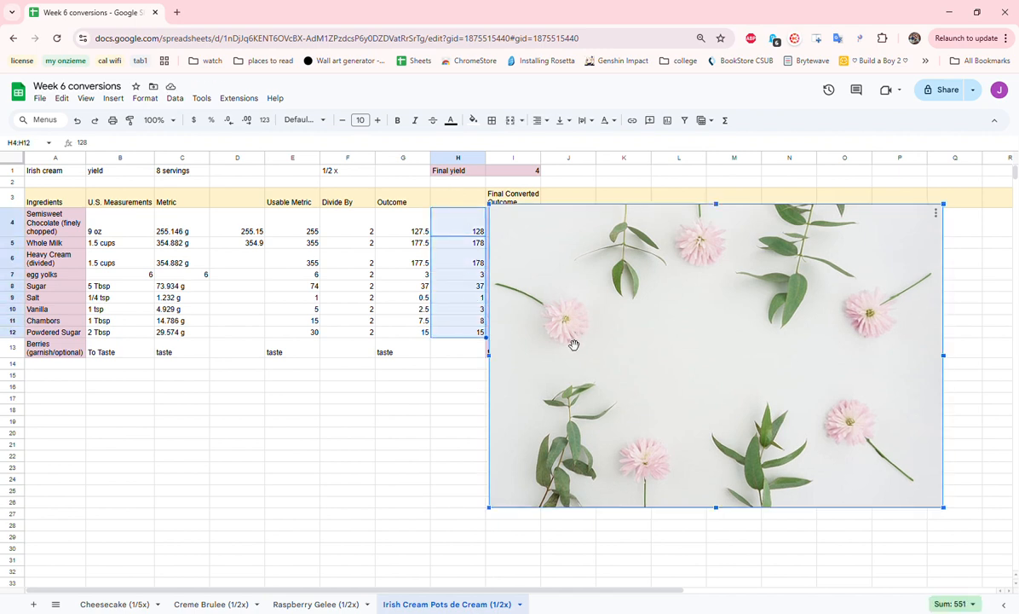
drag(574, 344, 646, 347)
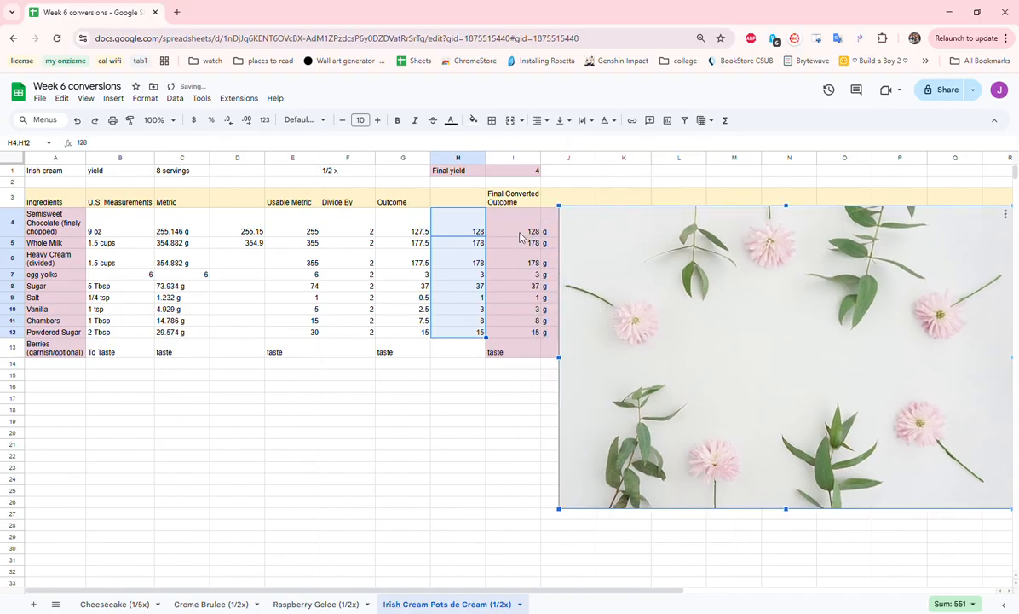
Copy the final converted amounts and gram units in I4:J13 into the empty area starting at B17
click(494, 220)
drag(574, 284, 587, 368)
drag(561, 329, 561, 345)
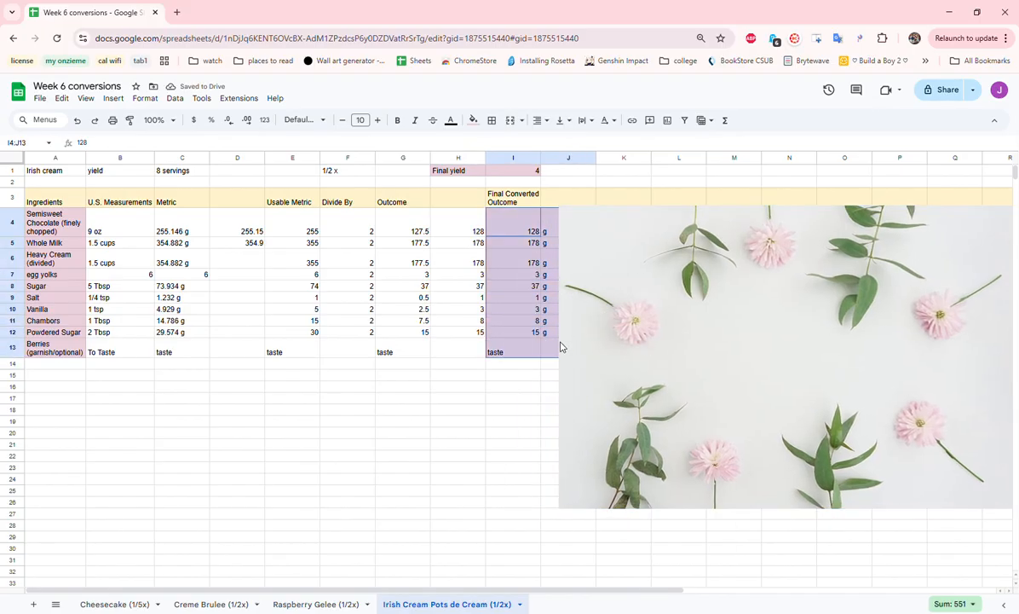
key(ctrl+c)
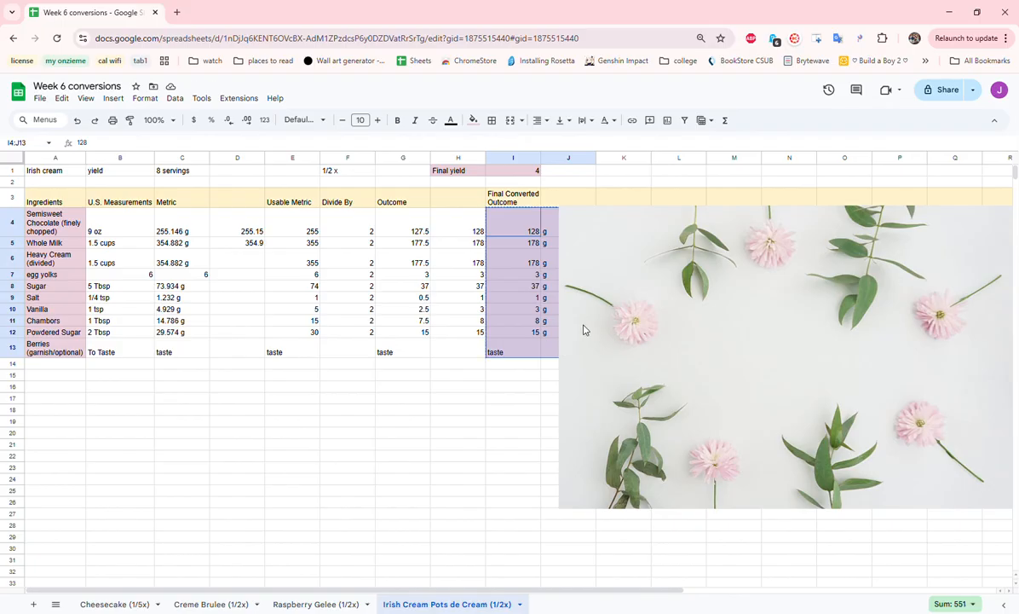
click(113, 395)
key(ctrl+v)
Copy the ingredient names from A4:A13 into A17 beside the pasted amounts and select the combined list A17:C26
click(55, 275)
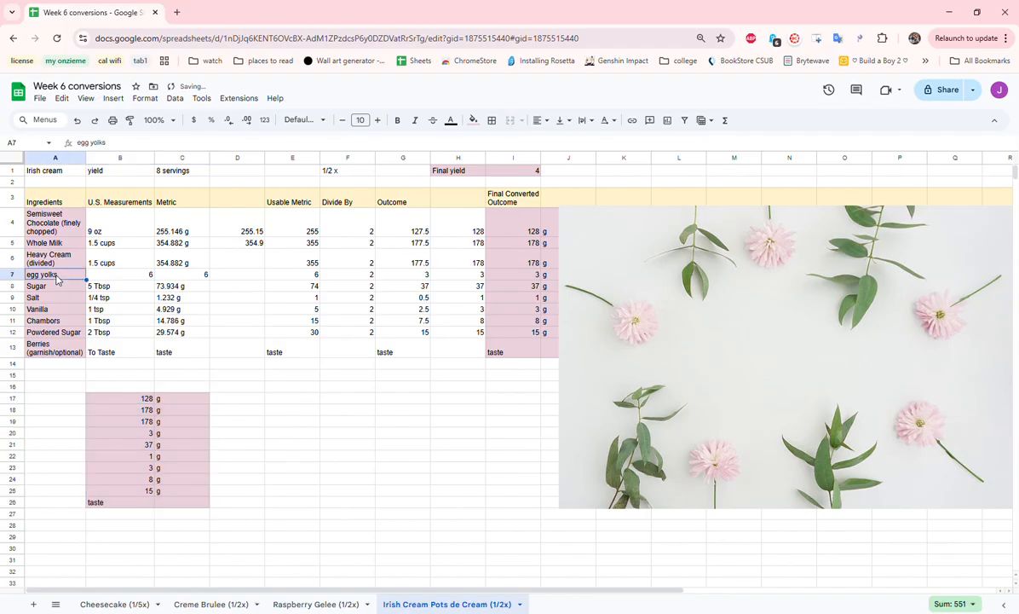
drag(56, 224, 56, 360)
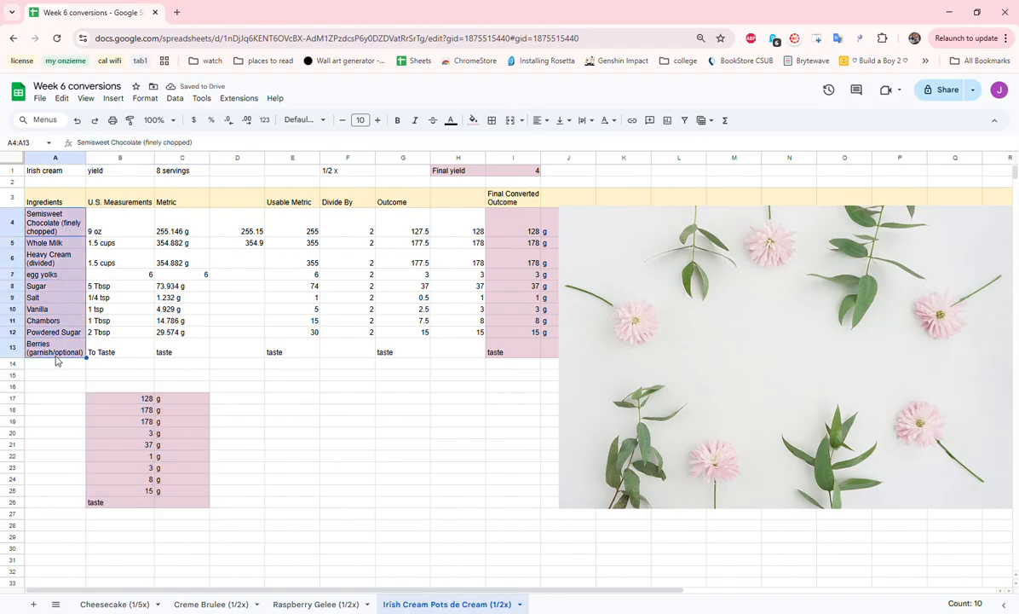
key(ctrl+c)
click(56, 398)
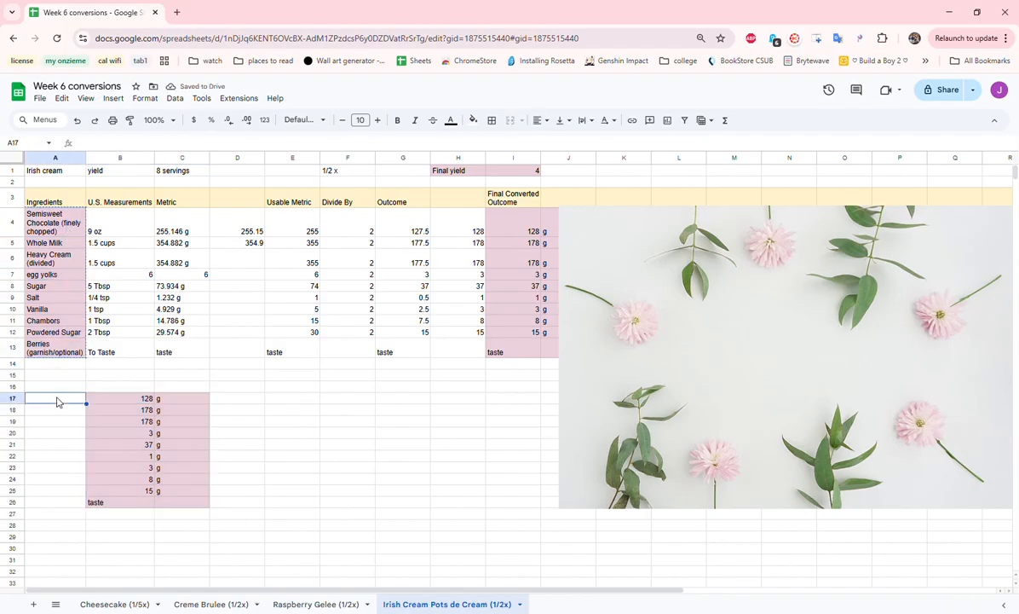
key(ctrl+v)
drag(100, 412, 178, 532)
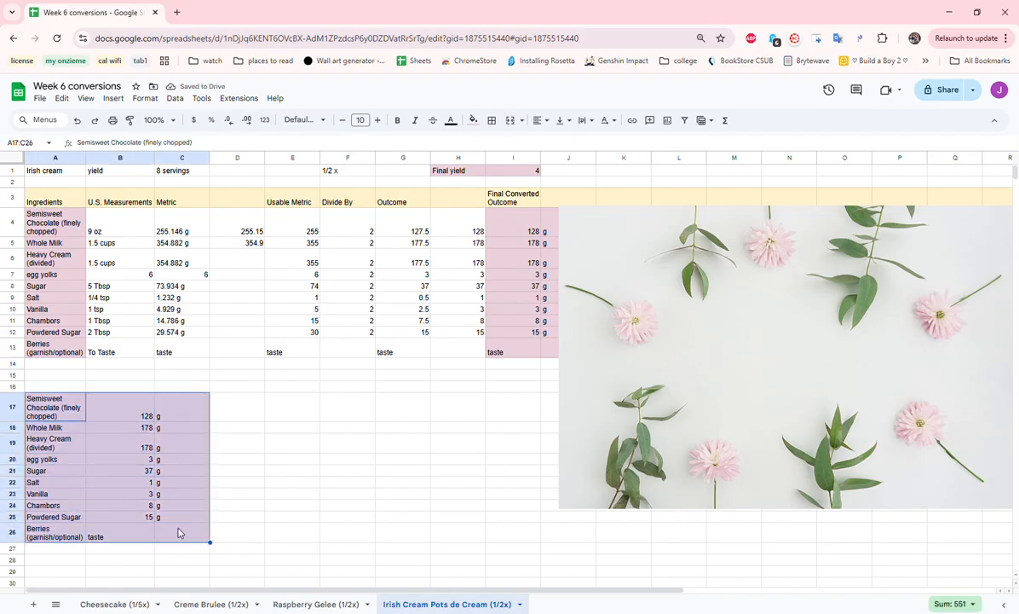